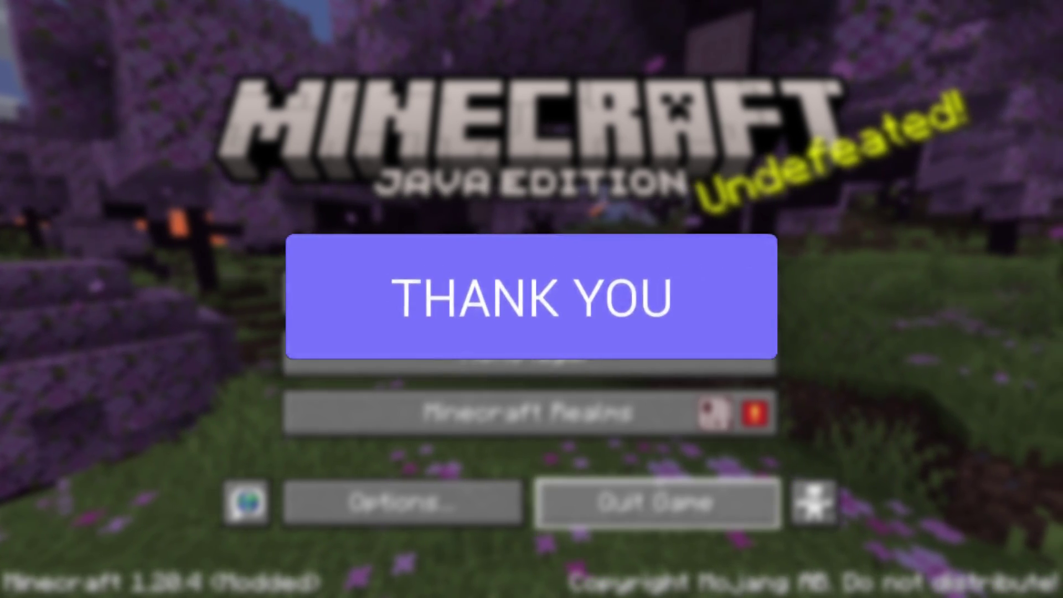
Switch to Chrome and examine the Minecraft server hosting features on the Apex Hosting homepage.
left_click(648, 495)
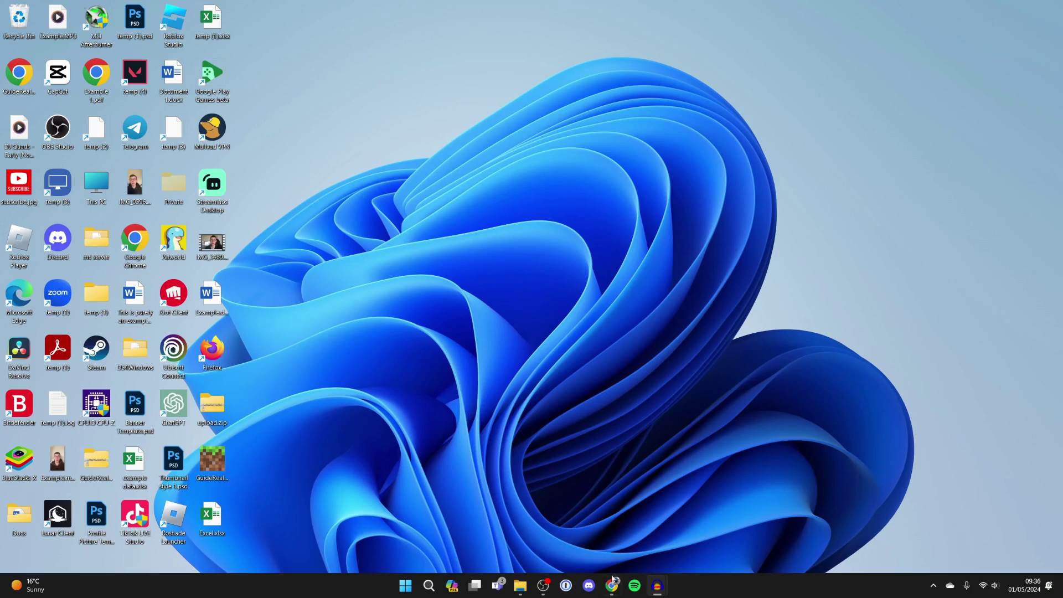
left_click(613, 584)
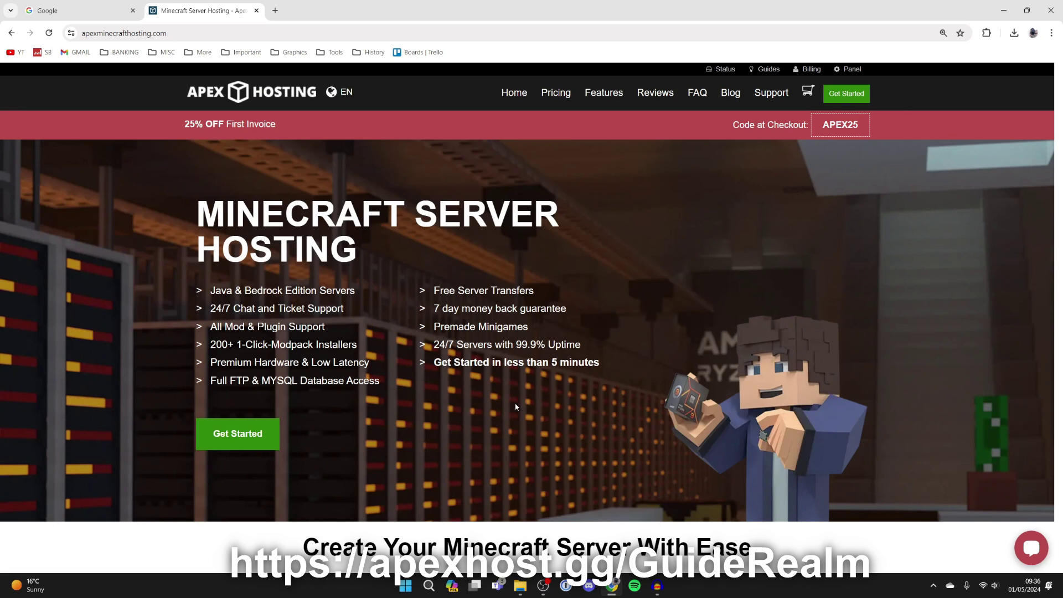
scroll(515, 407, "down", 8)
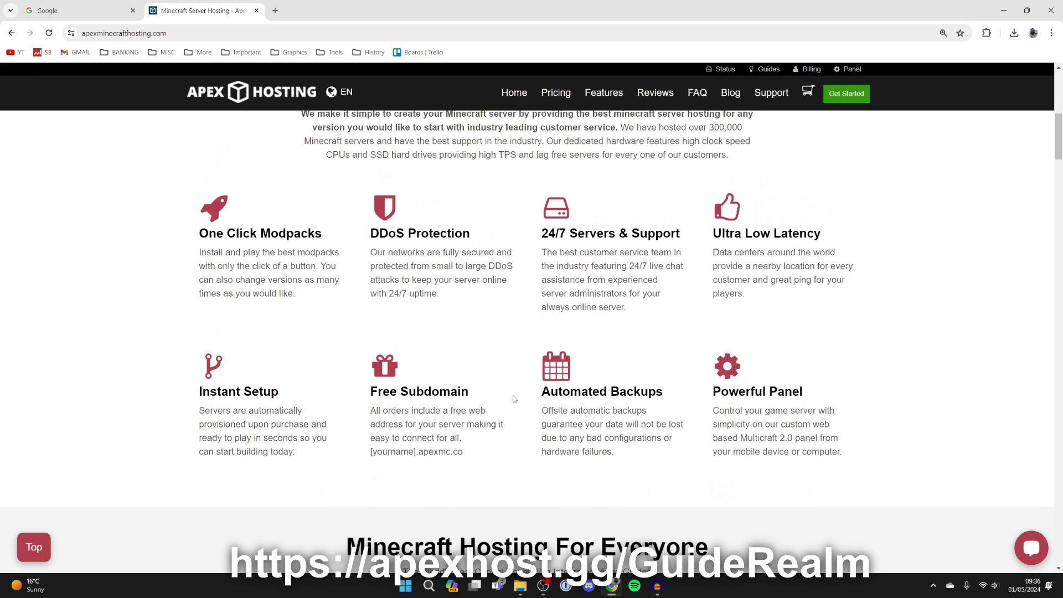
scroll(513, 399, "up", 1)
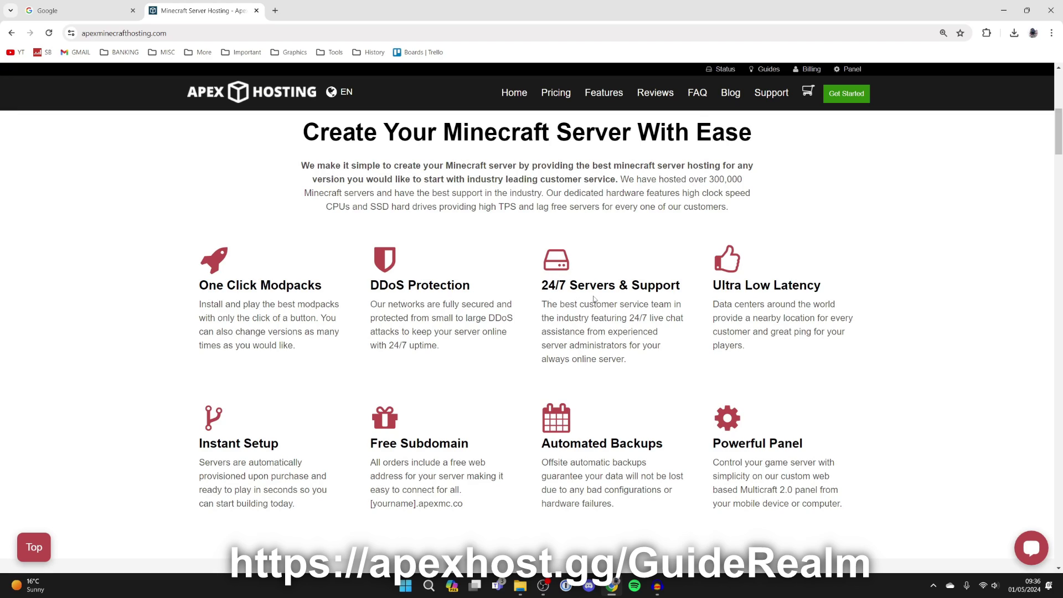
scroll(600, 299, "up", 8)
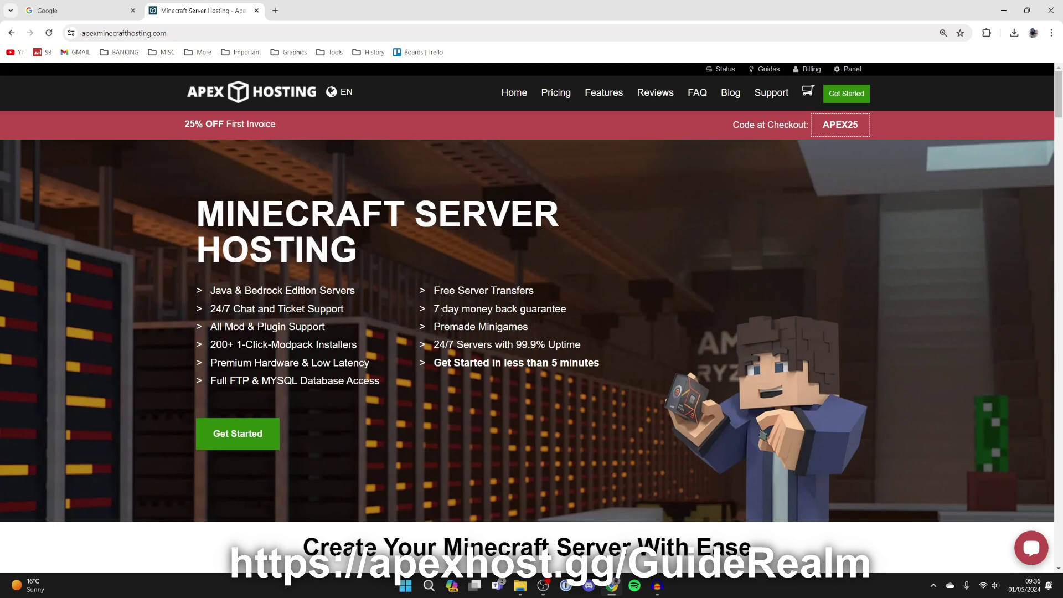
Search Google for "curseforge" and open the CurseForge website.
left_click(137, 10)
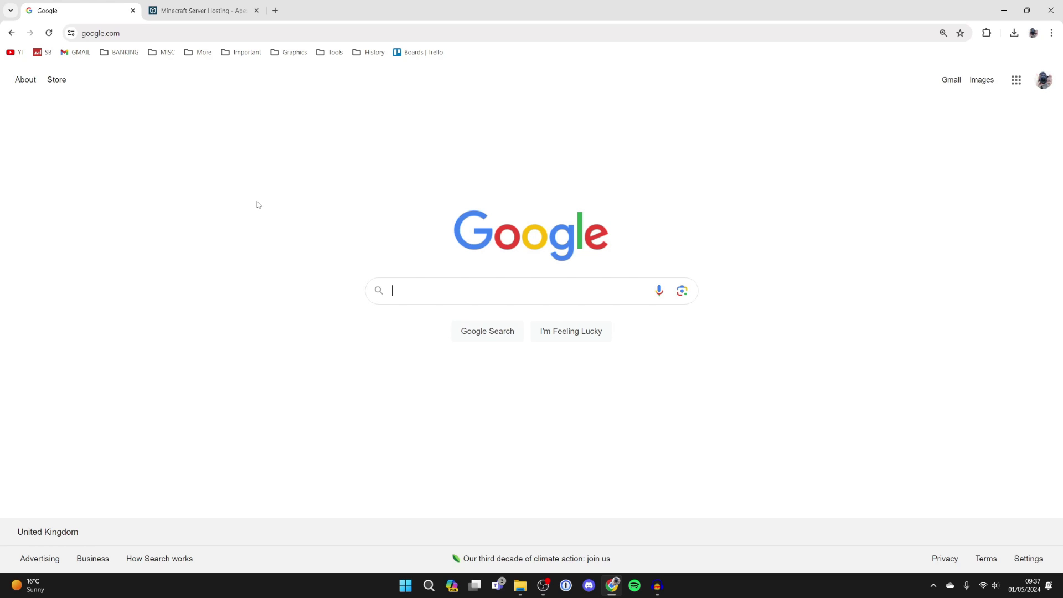
type("cursefo")
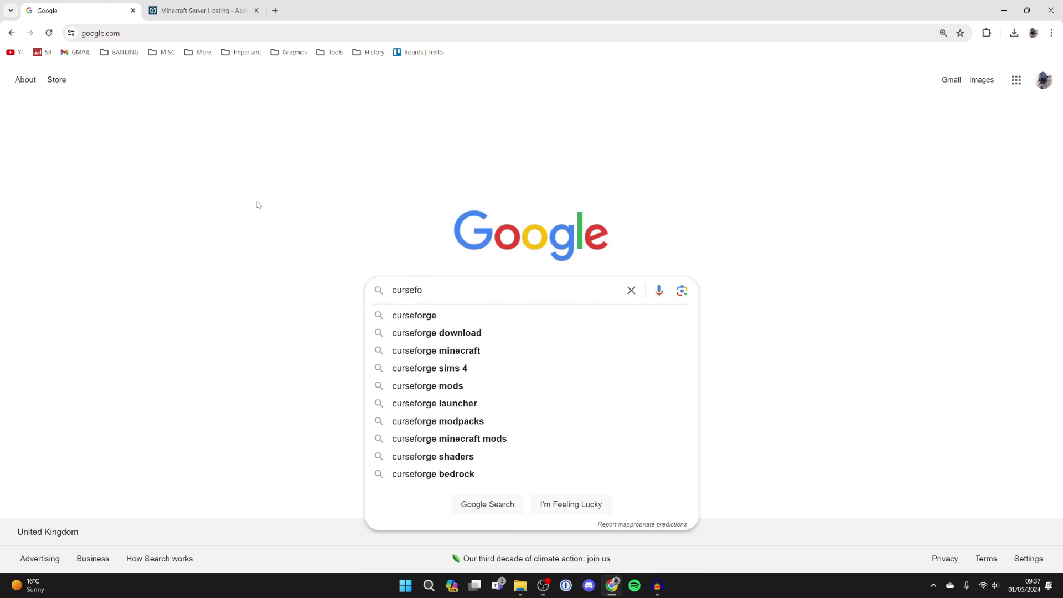
type("rge")
key("Return")
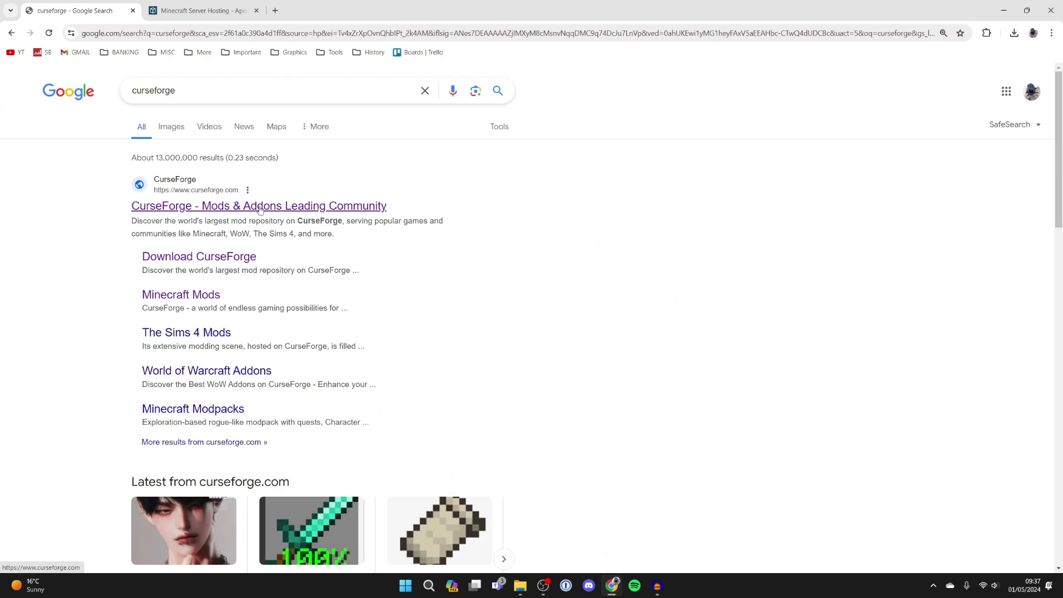
left_click(259, 206)
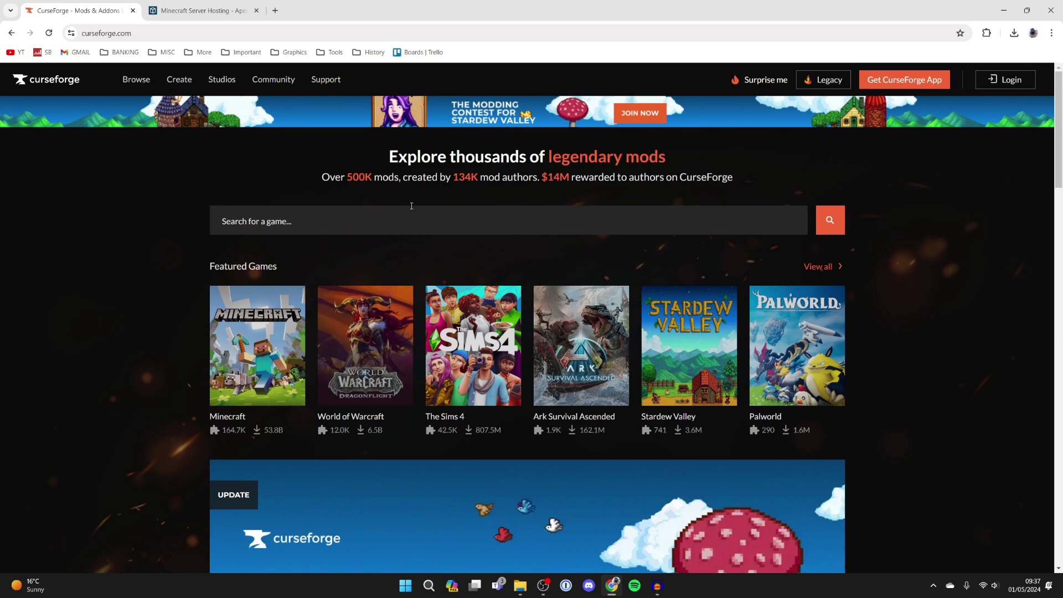
Download the standalone Windows version of the CurseForge app from its download page.
left_click(904, 80)
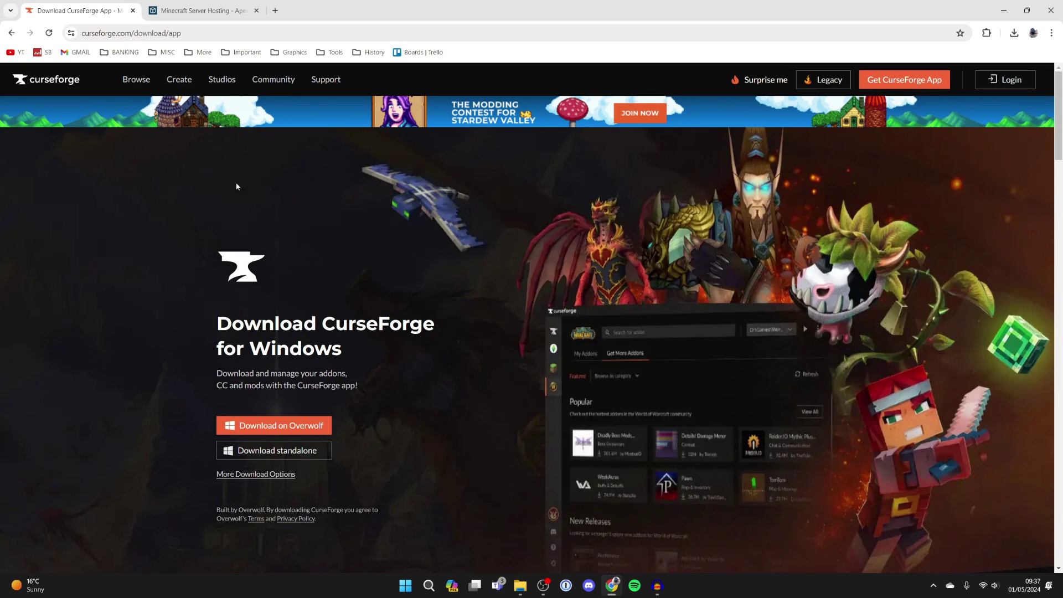
scroll(237, 187, "down", 3)
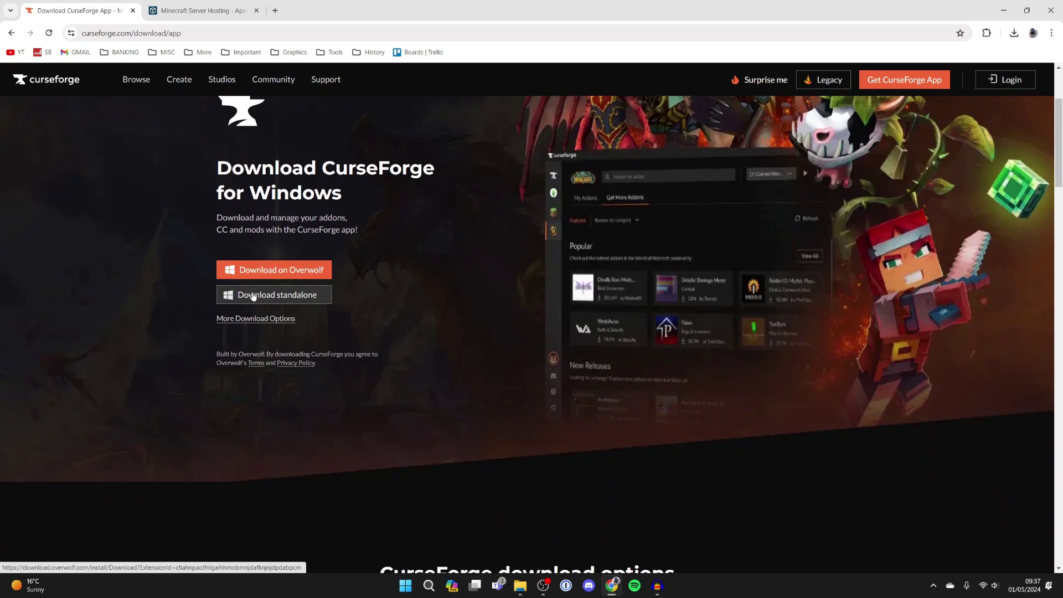
left_click(253, 295)
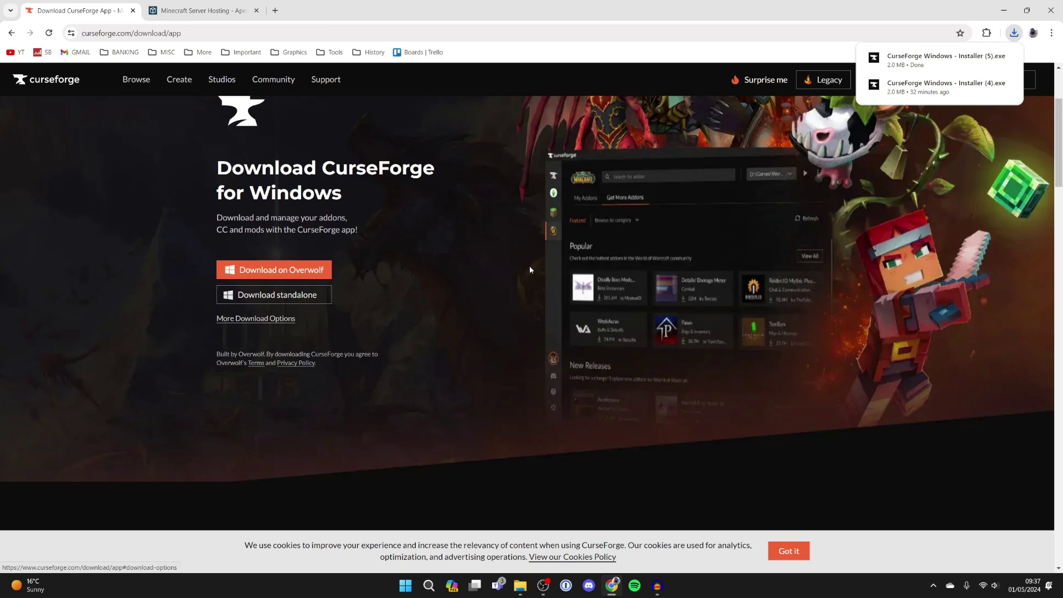
Minimize the browser and run CurseForge Windows - Installer (5).exe from the Downloads folder.
left_click(1002, 10)
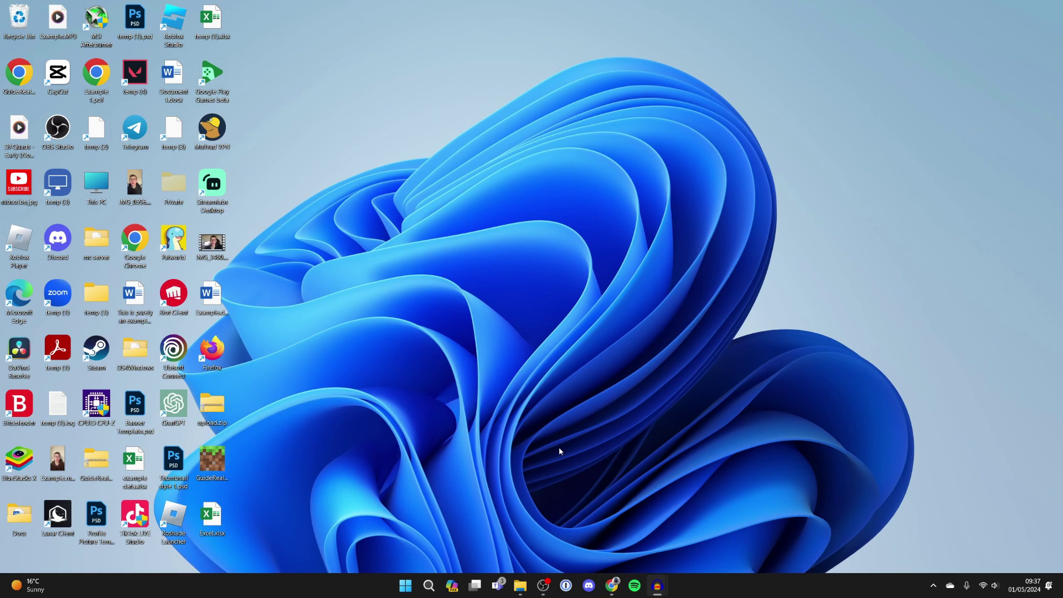
left_click(519, 585)
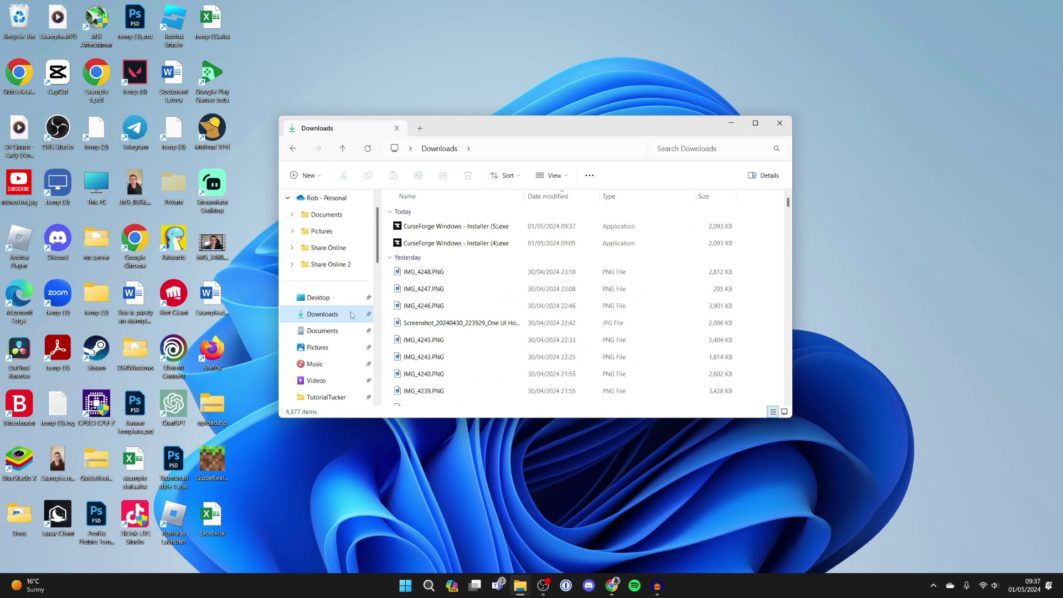
left_click(468, 232)
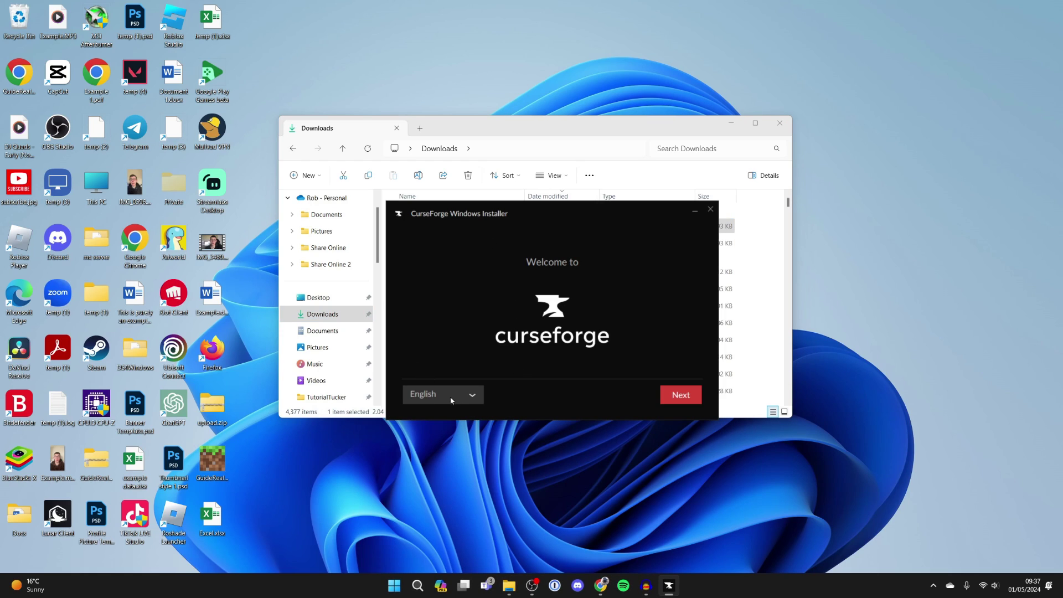
Install CurseForge in English, accepting the terms of use, the age confirmation and the privacy notice.
left_click(692, 395)
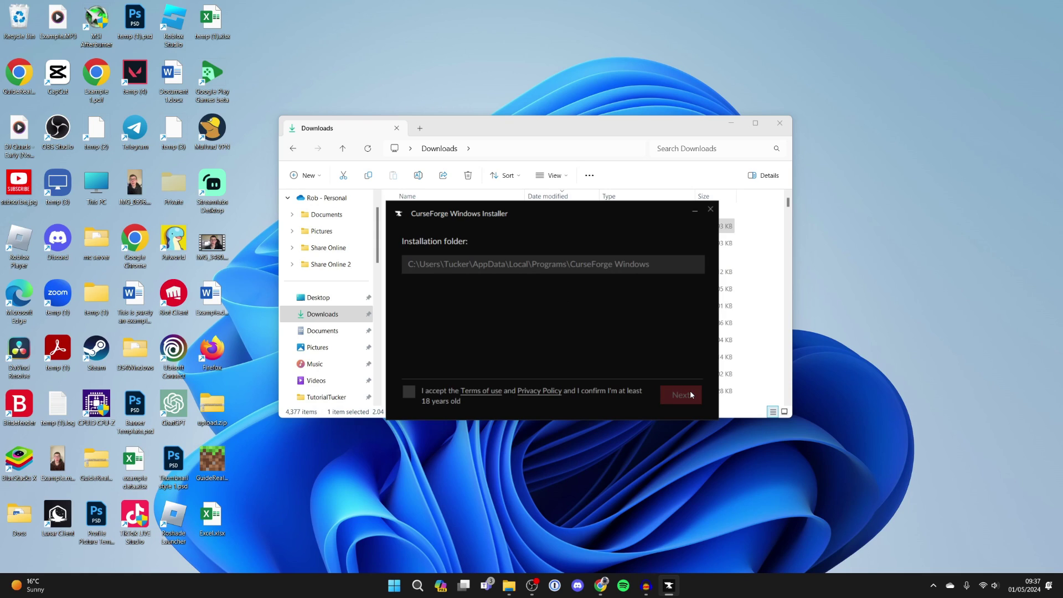
left_click(408, 391)
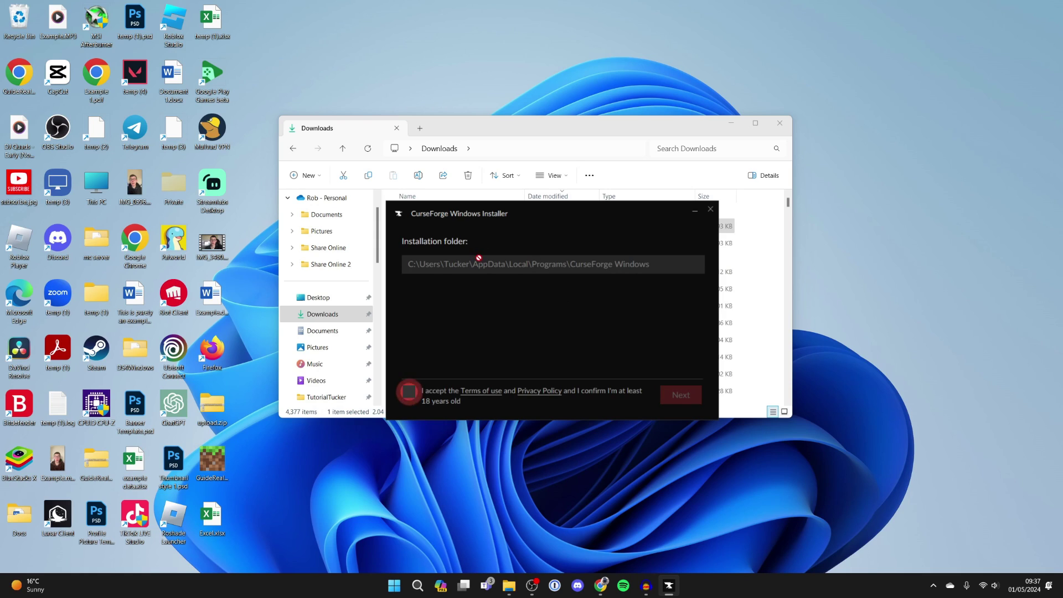
left_click(408, 393)
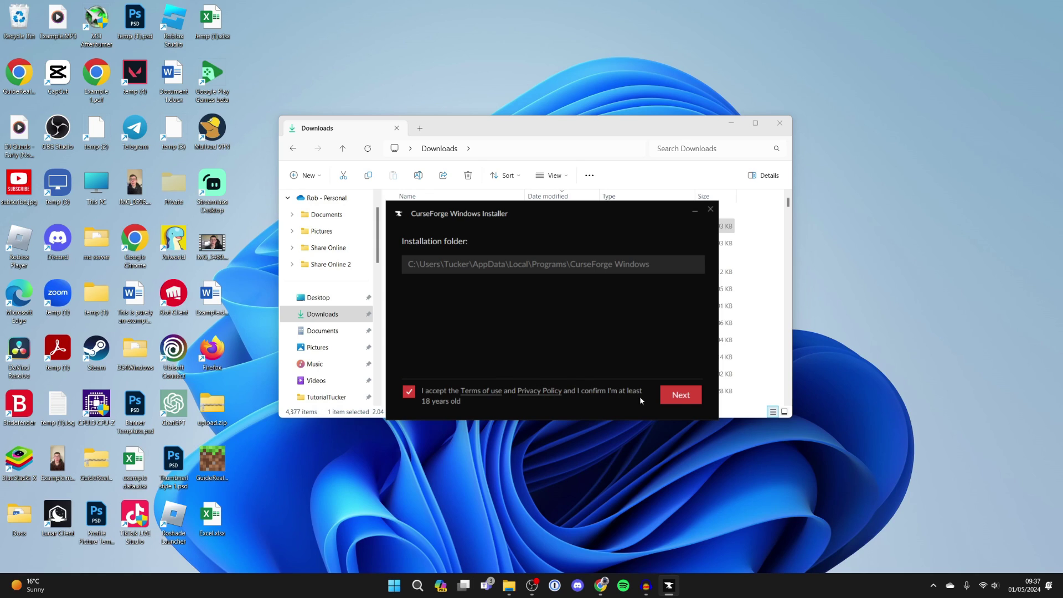
left_click(688, 394)
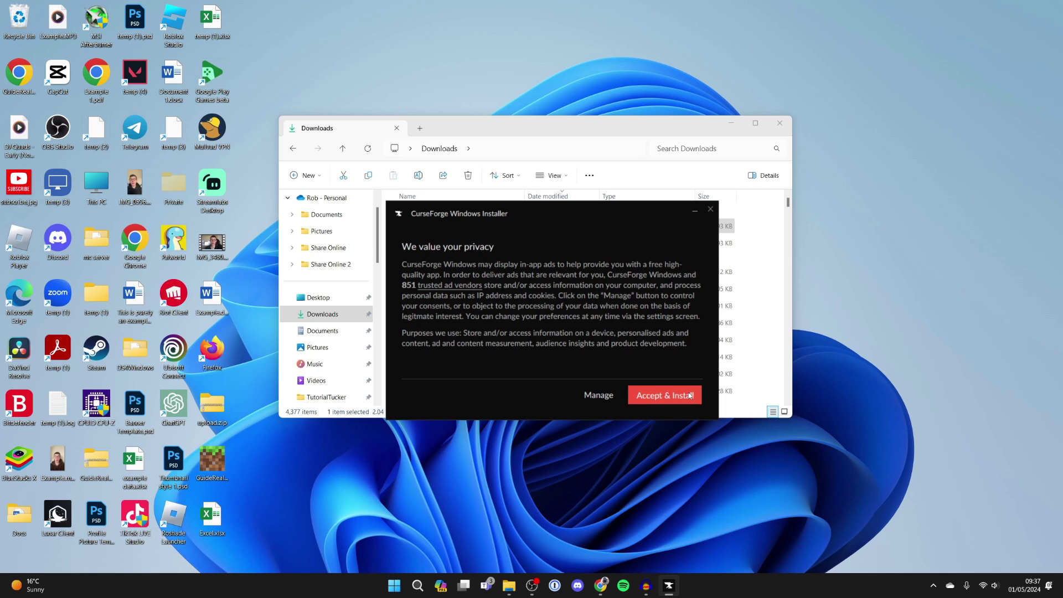
left_click(662, 393)
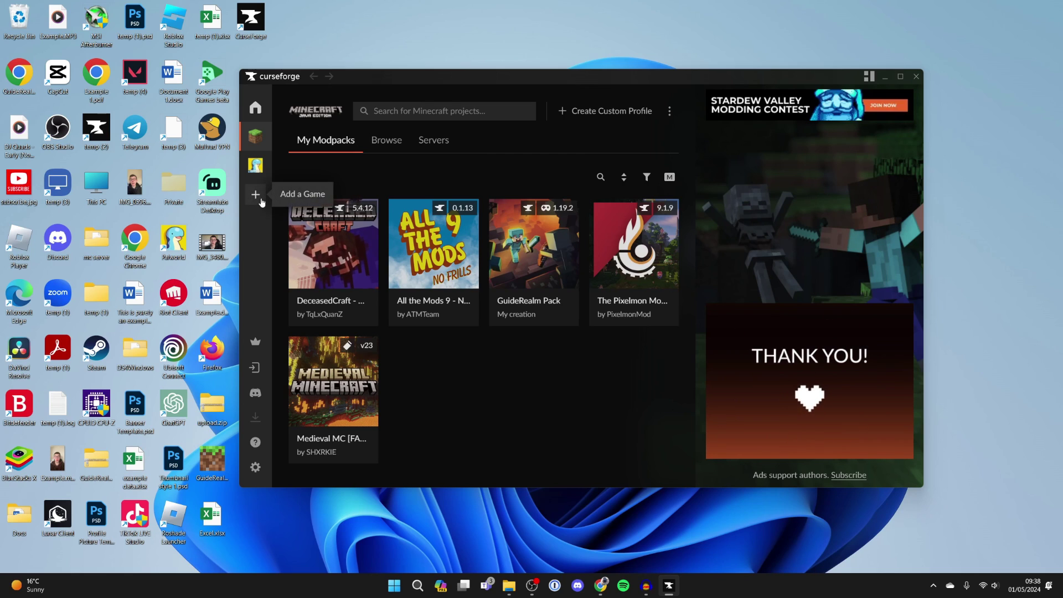
Look at the options for adding a game to CurseForge and return to the Minecraft modpacks.
left_click(261, 199)
left_click(466, 318)
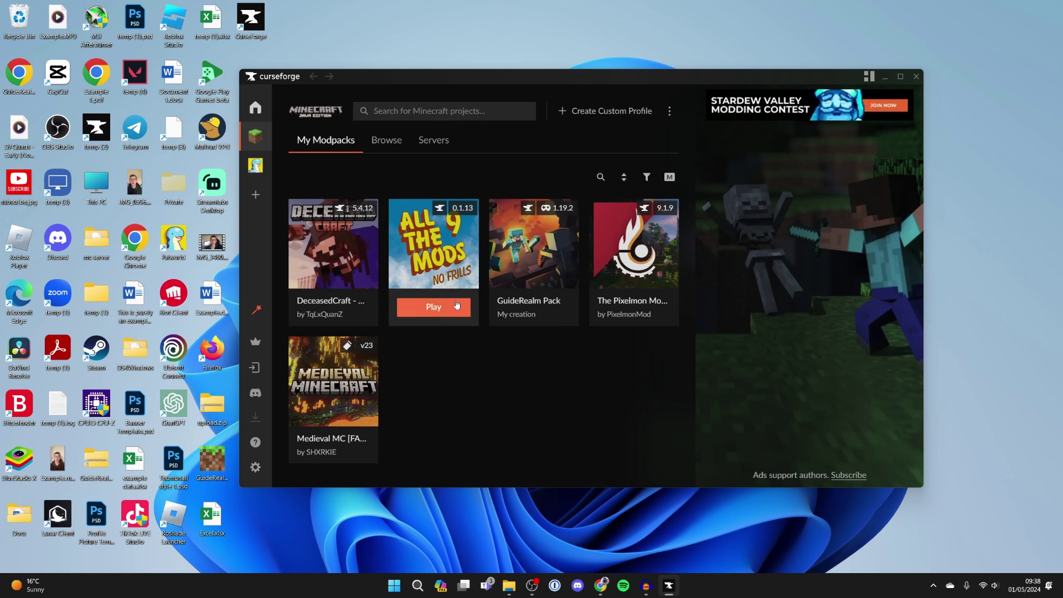
left_click(255, 195)
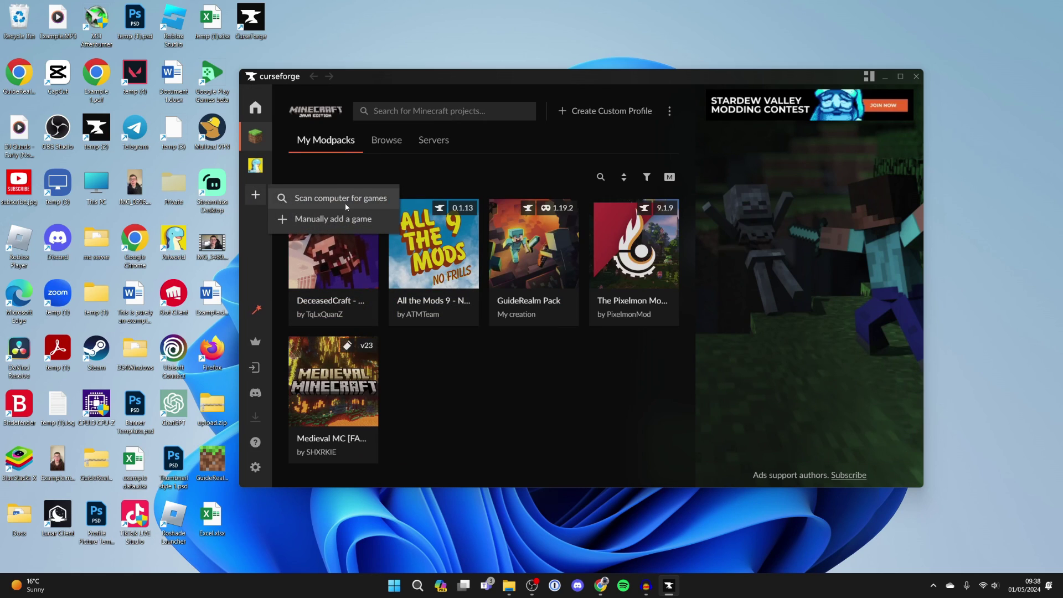
left_click(256, 137)
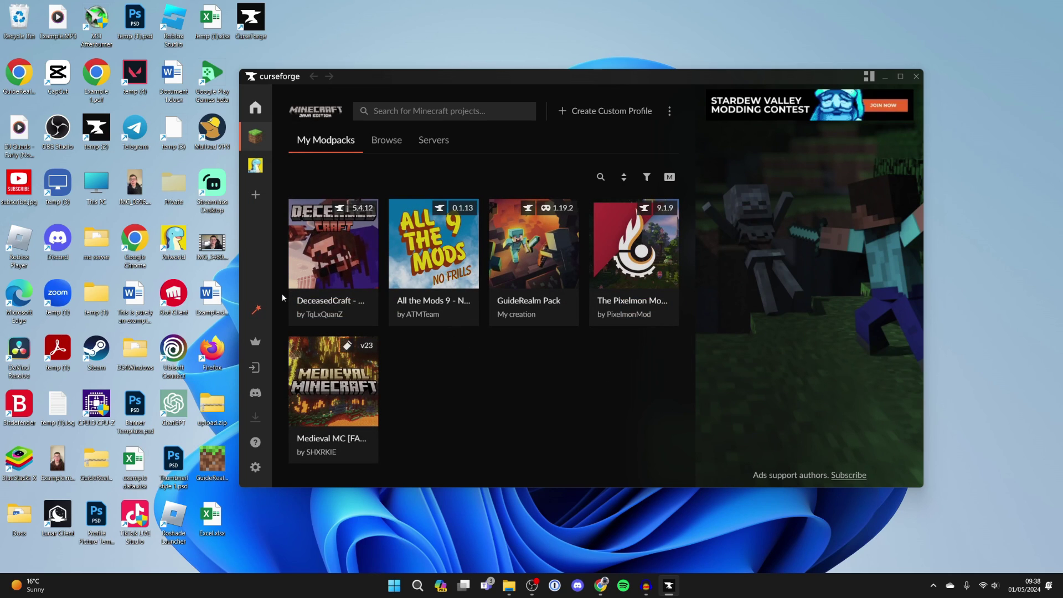
mouse_move(353, 344)
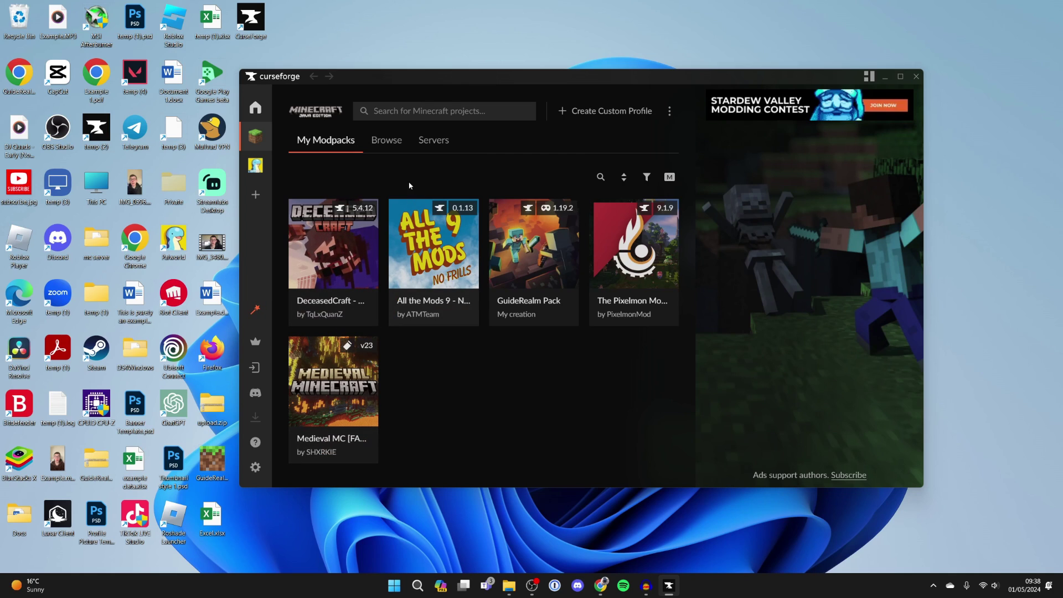
Browse the Minecraft modpacks and search for "promi" to find the Prominence packs.
left_click(392, 142)
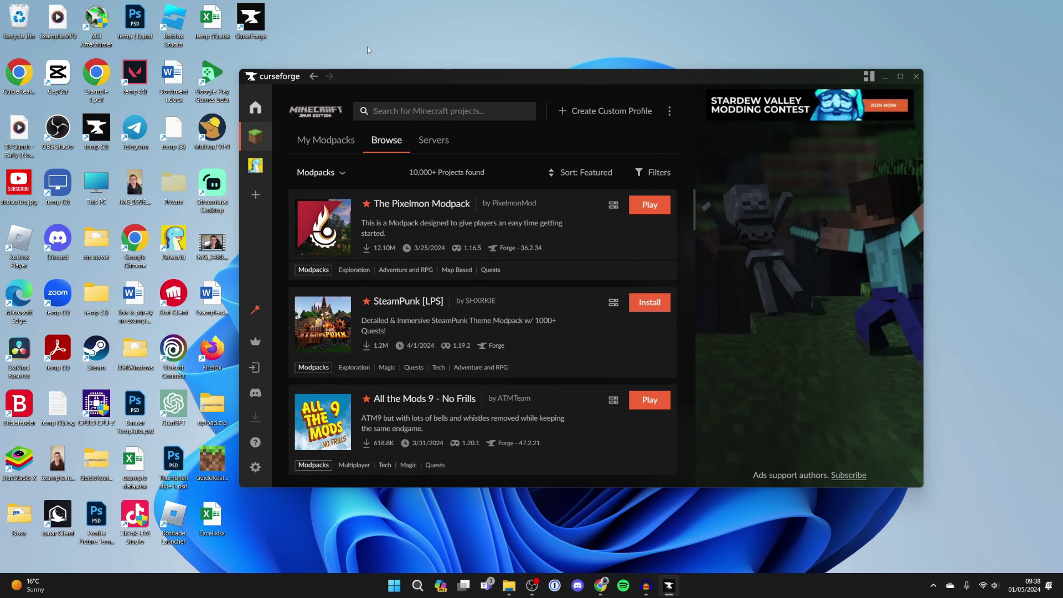
type("promi")
key("Return")
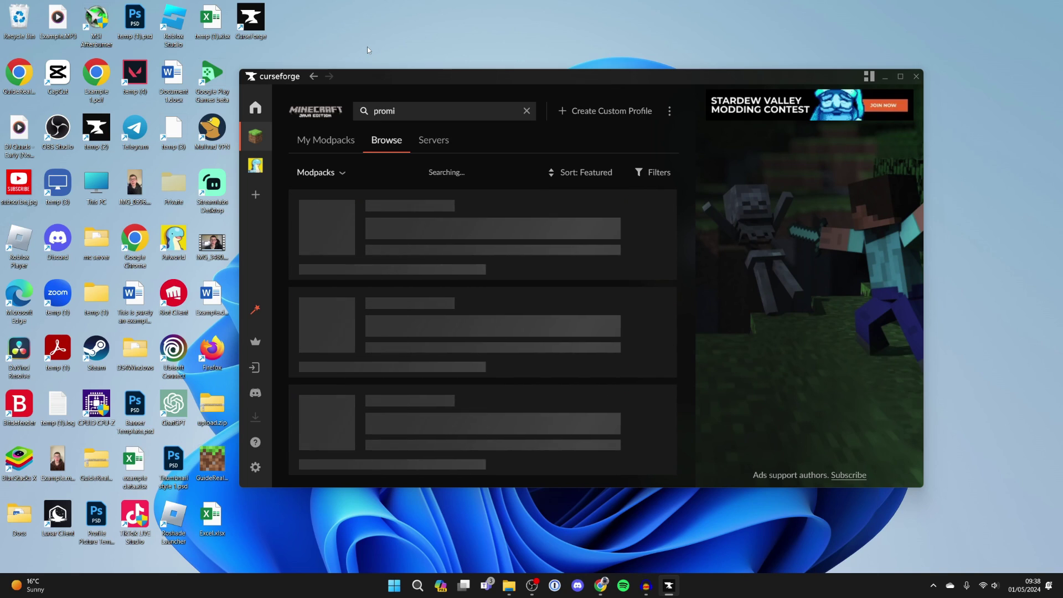
scroll(411, 231, "down", 2)
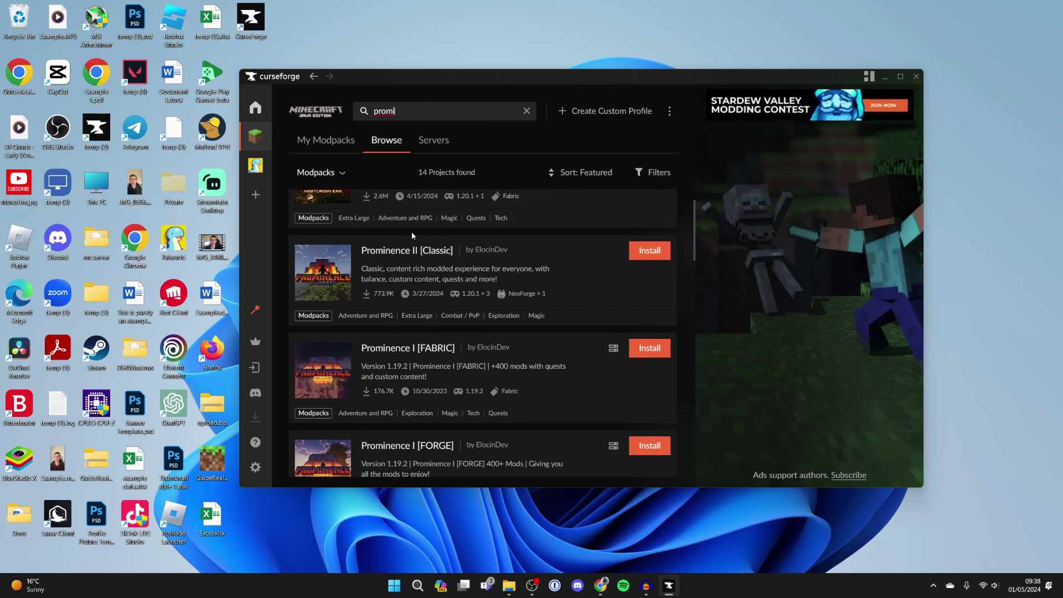
scroll(407, 249, "up", 1)
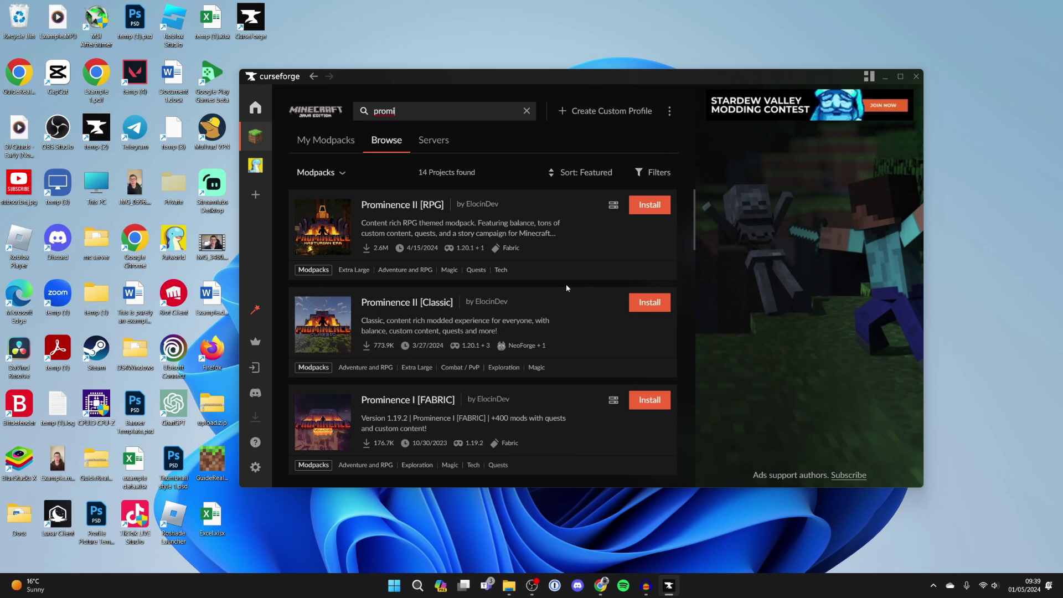
View the project pages of Prominence II [RPG] and Prominence II [Classic], returning to the search results after each.
left_click(496, 230)
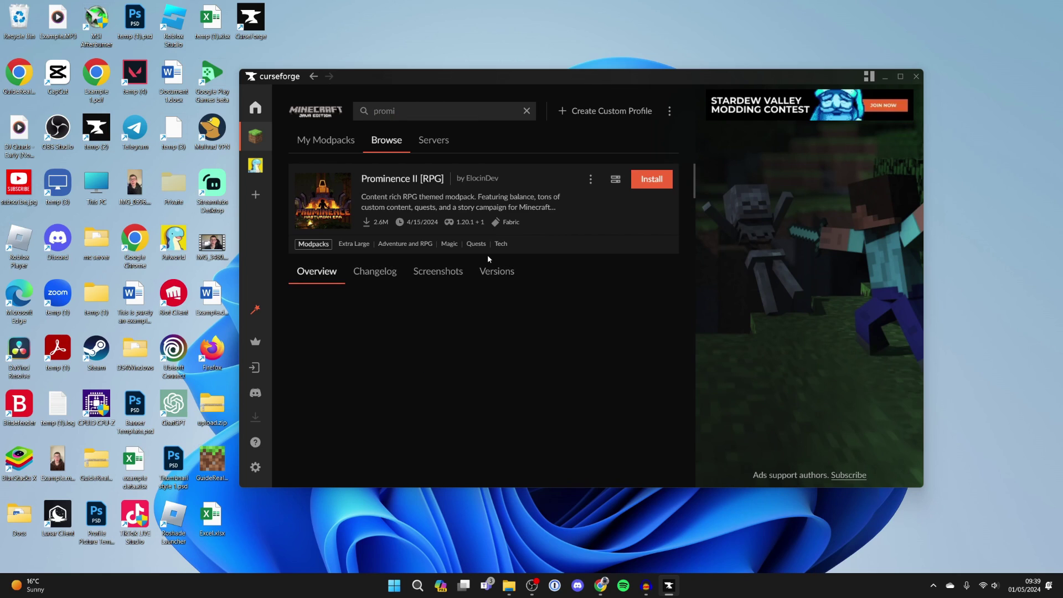
left_click(313, 76)
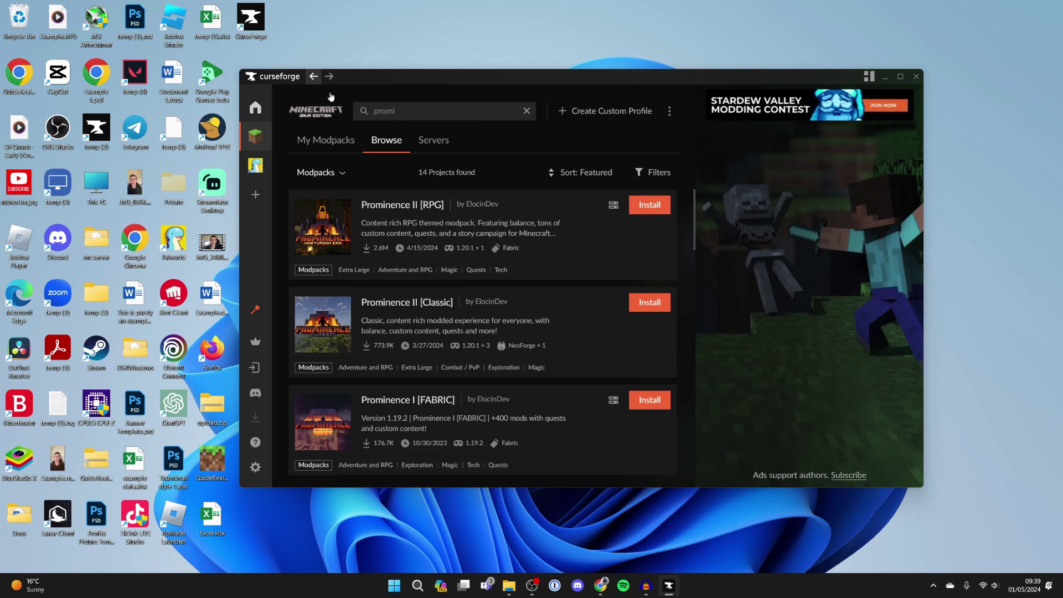
left_click(481, 310)
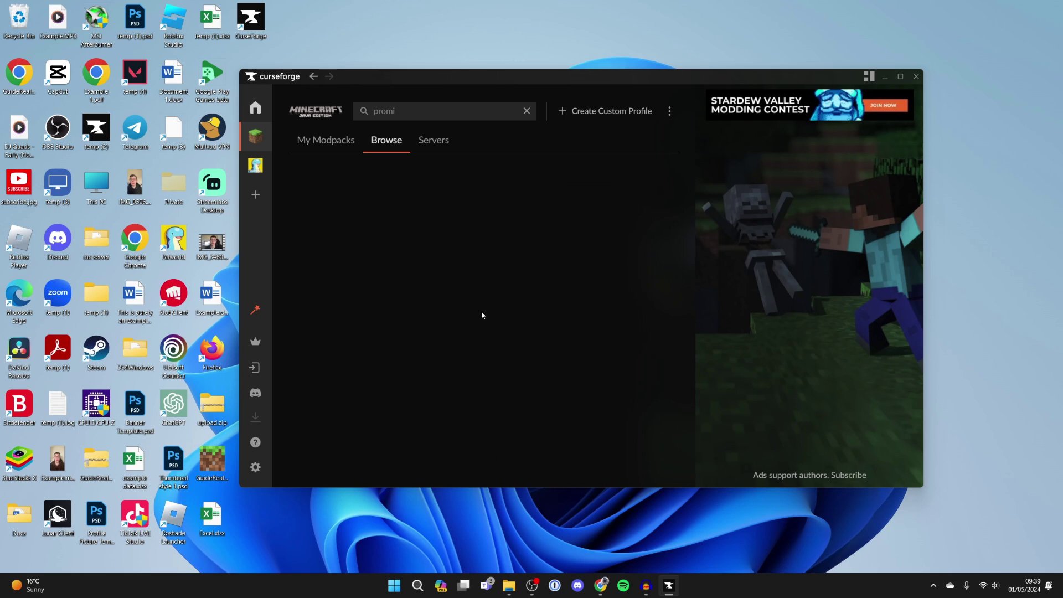
left_click(314, 78)
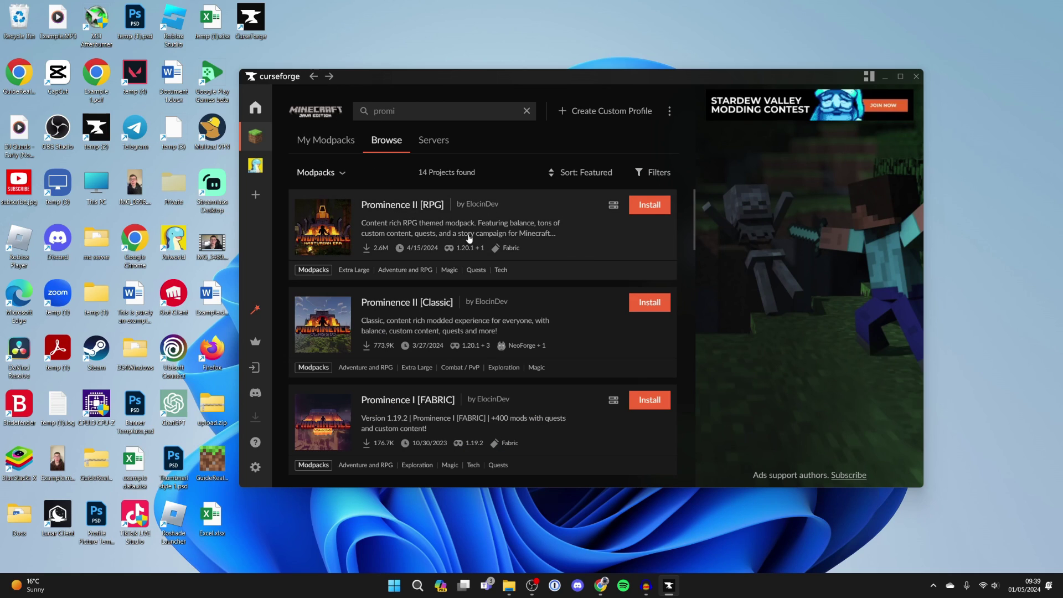
Install the Prominence II [RPG] modpack from its project page and go to the list of installed modpacks.
left_click(521, 250)
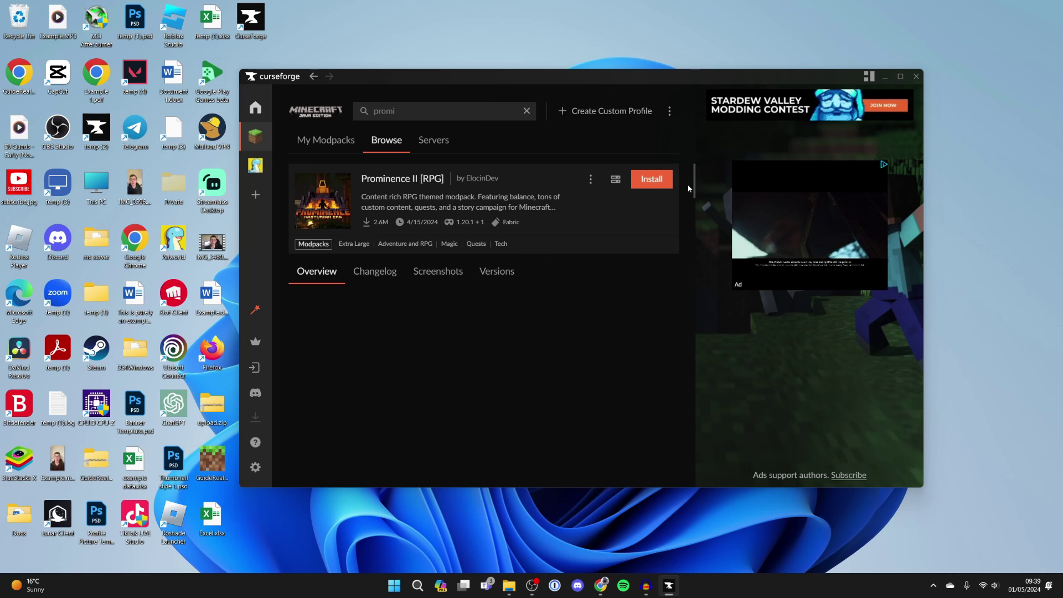
left_click(661, 186)
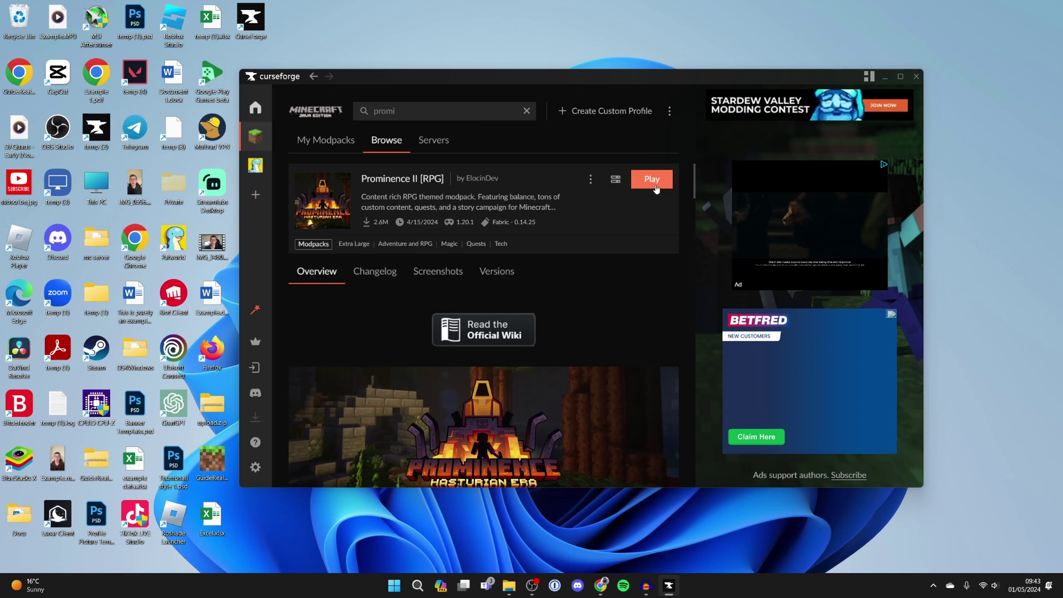
left_click(346, 142)
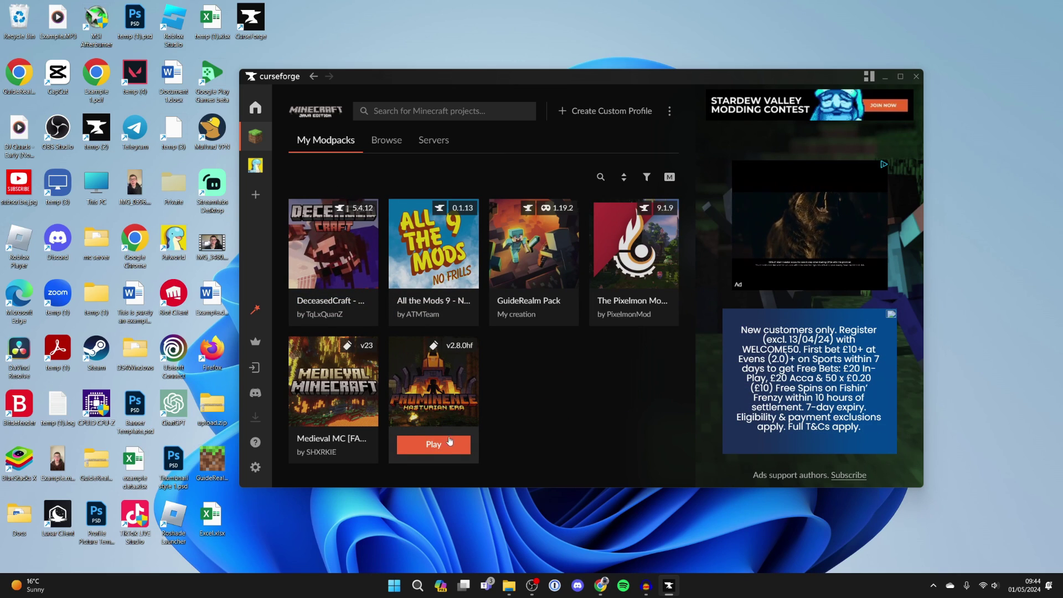
Launch the Prominence II [RPG] modpack through the Minecraft Launcher, accepting the modified-installation risks and disabling further warnings for this installation.
left_click(450, 441)
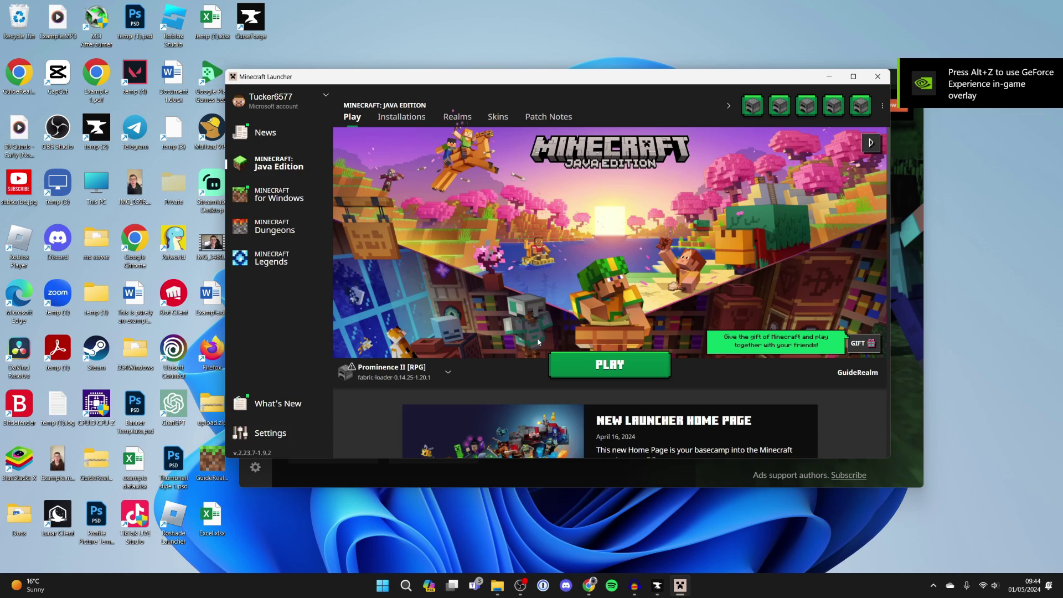
mouse_move(386, 379)
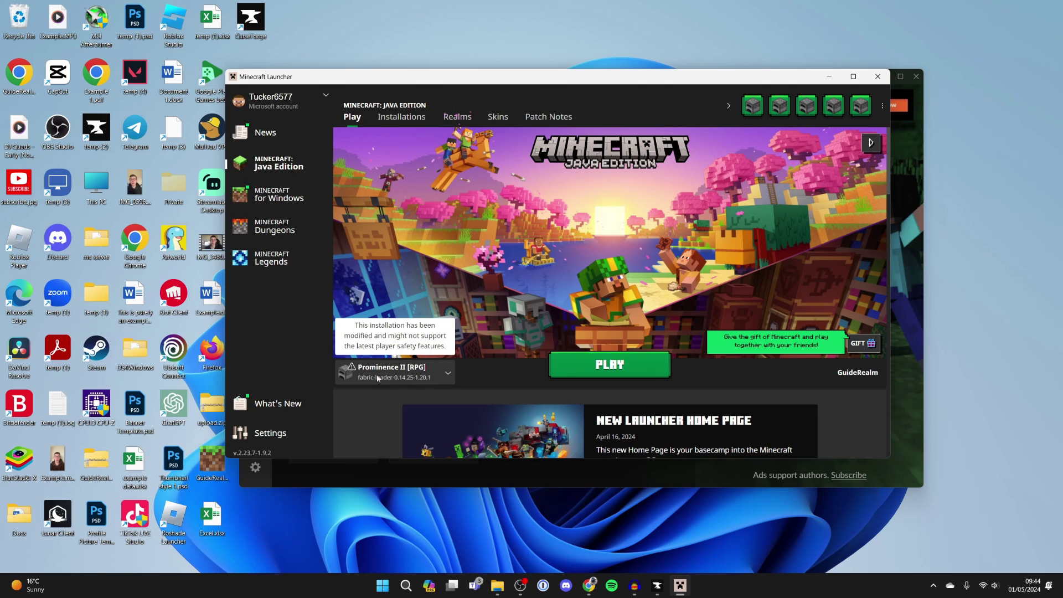
left_click(589, 370)
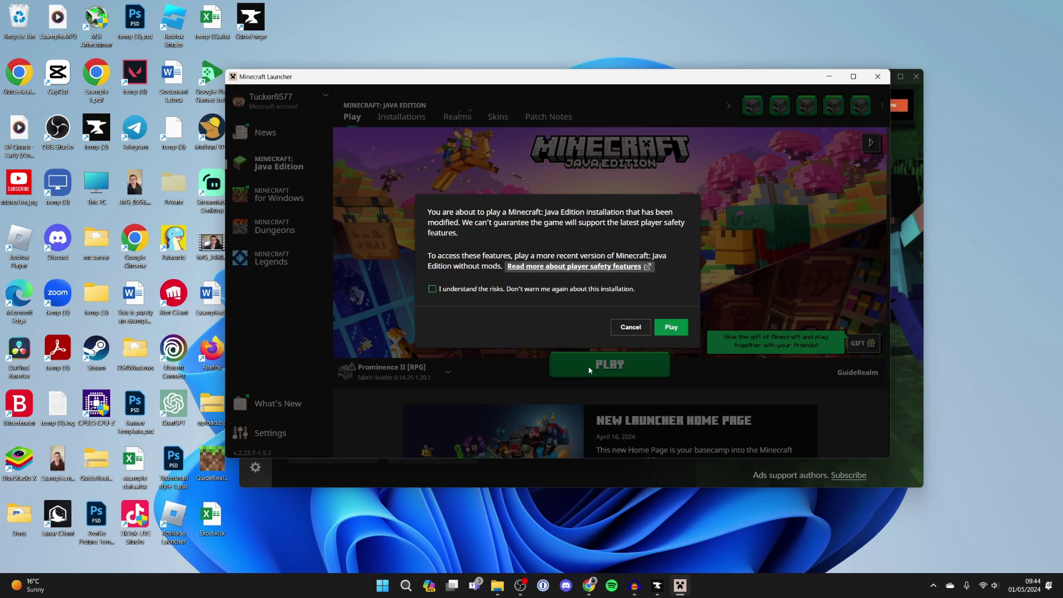
left_click(530, 291)
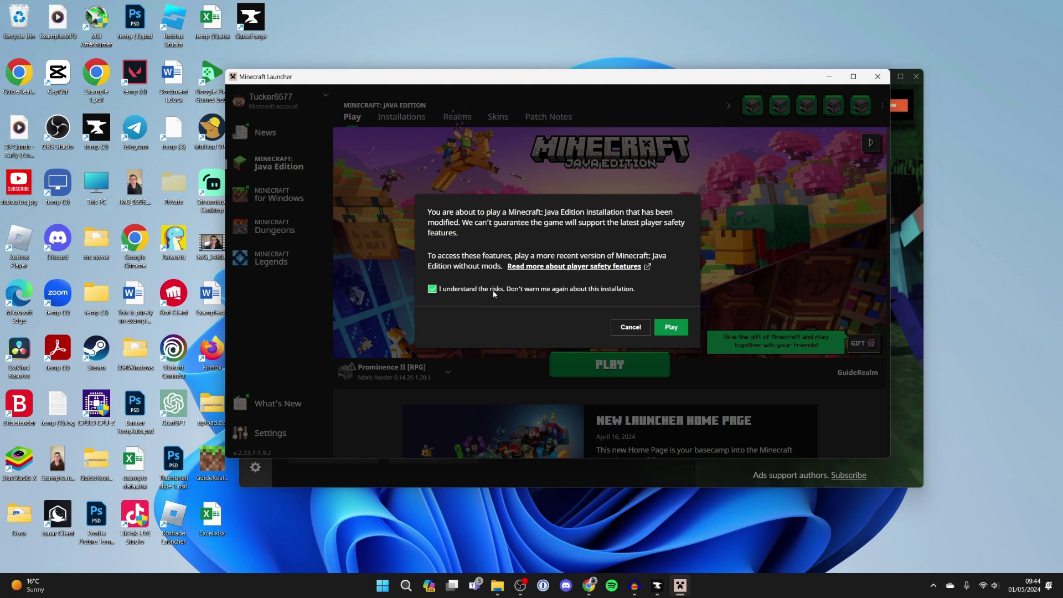
left_click(672, 327)
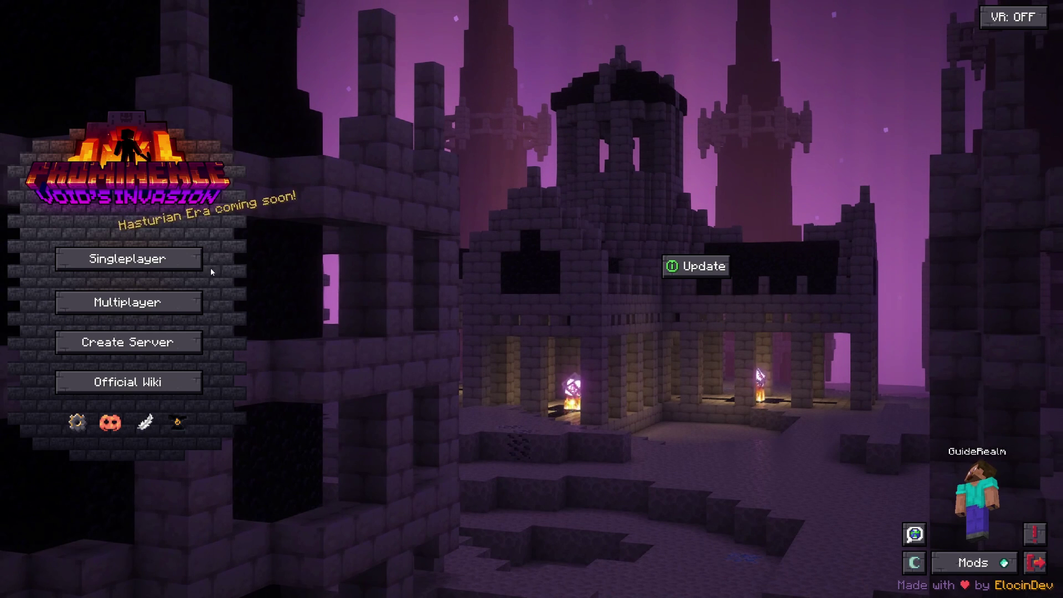
Create a singleplayer world named New World with Survival mode, Normal difficulty and cheats off.
left_click(164, 262)
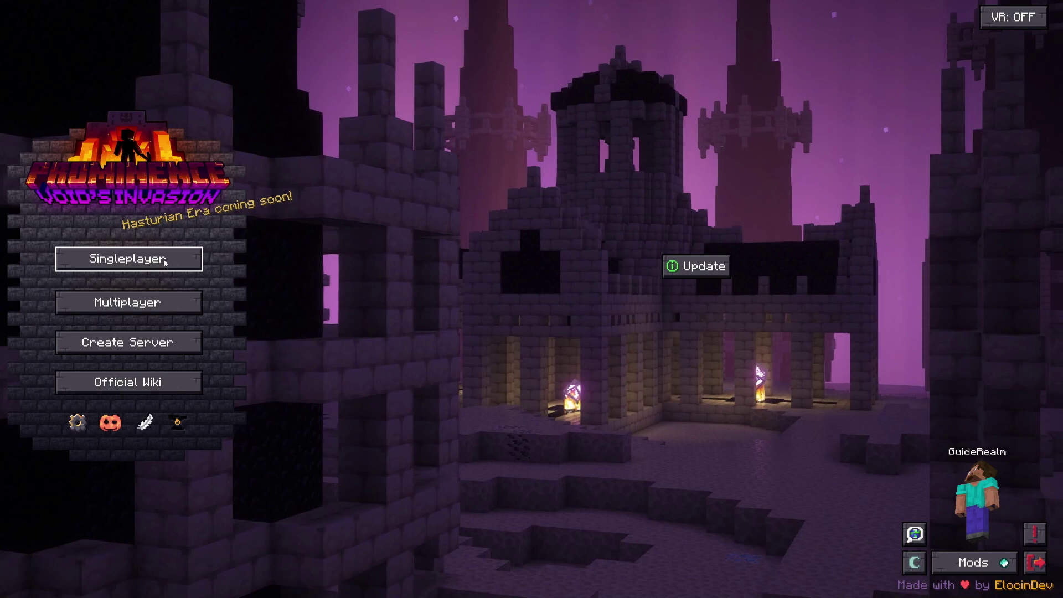
left_click(164, 262)
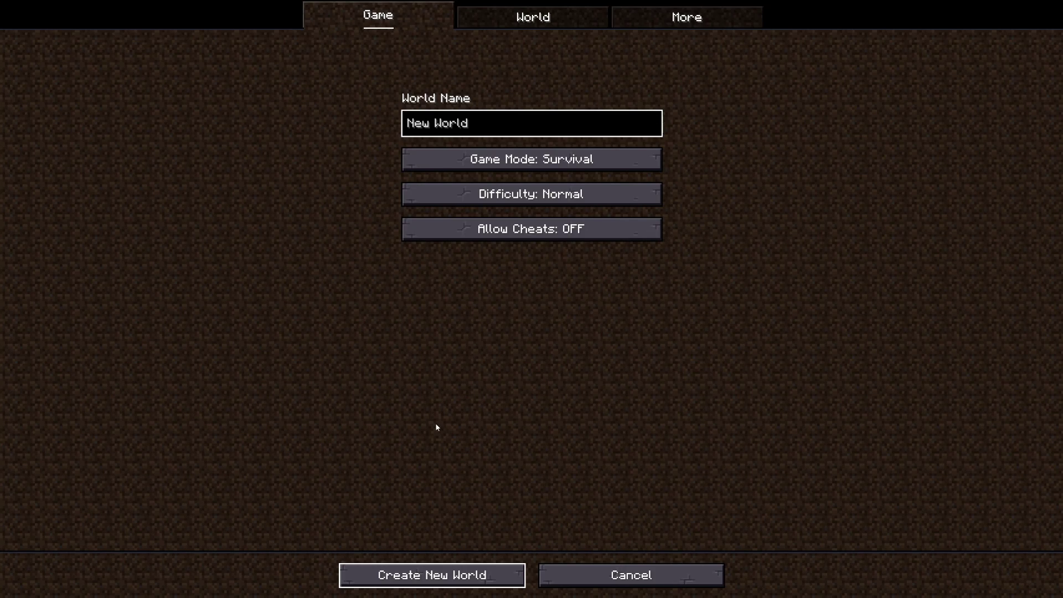
key("Return")
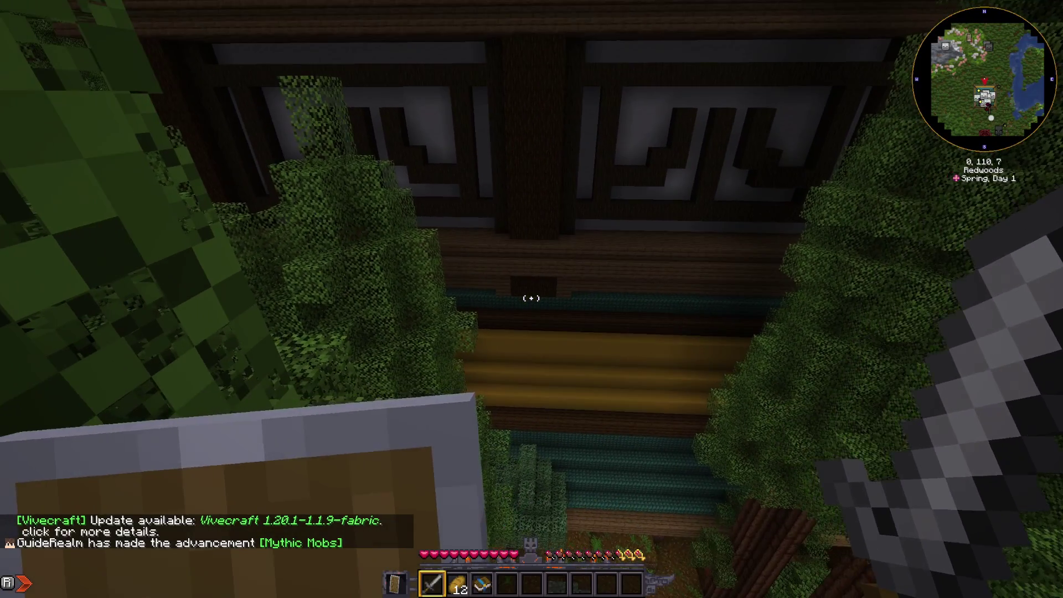
Descend from the spawn point to the Redwoods forest floor, switching to the food item and back to the sword.
key("w")
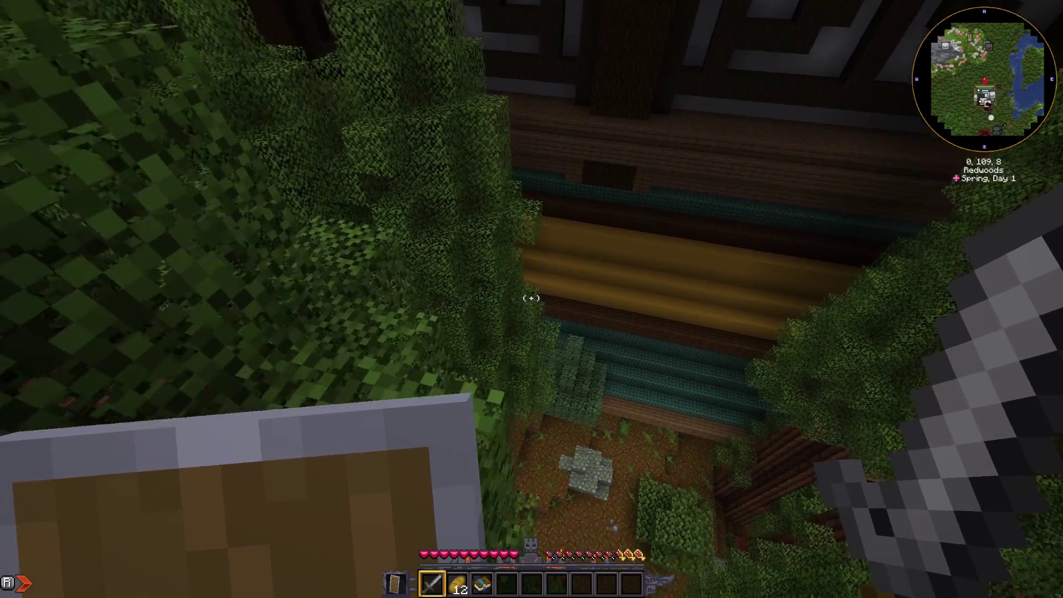
key("2")
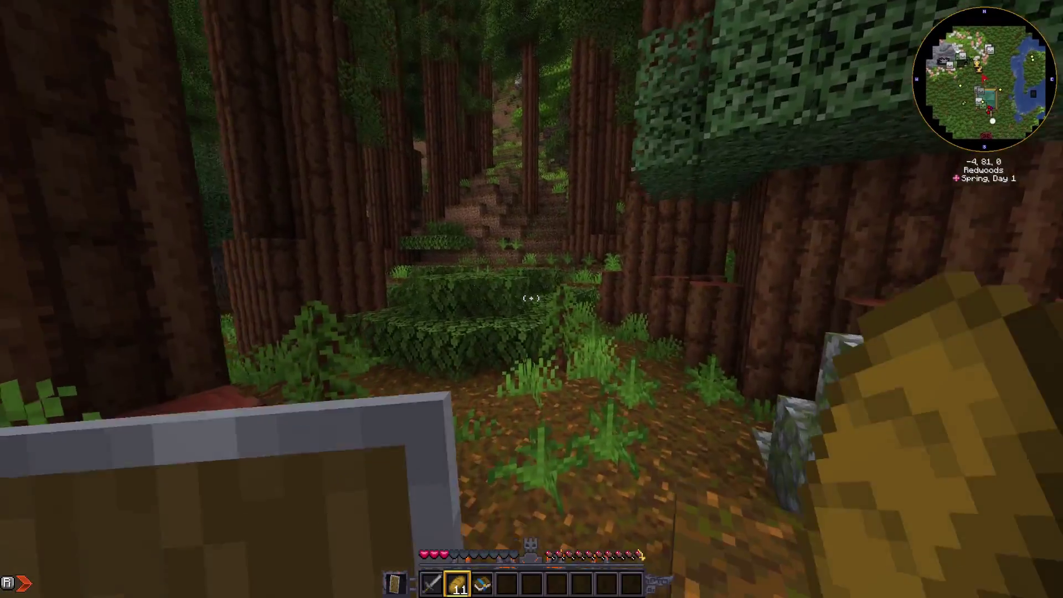
key("1")
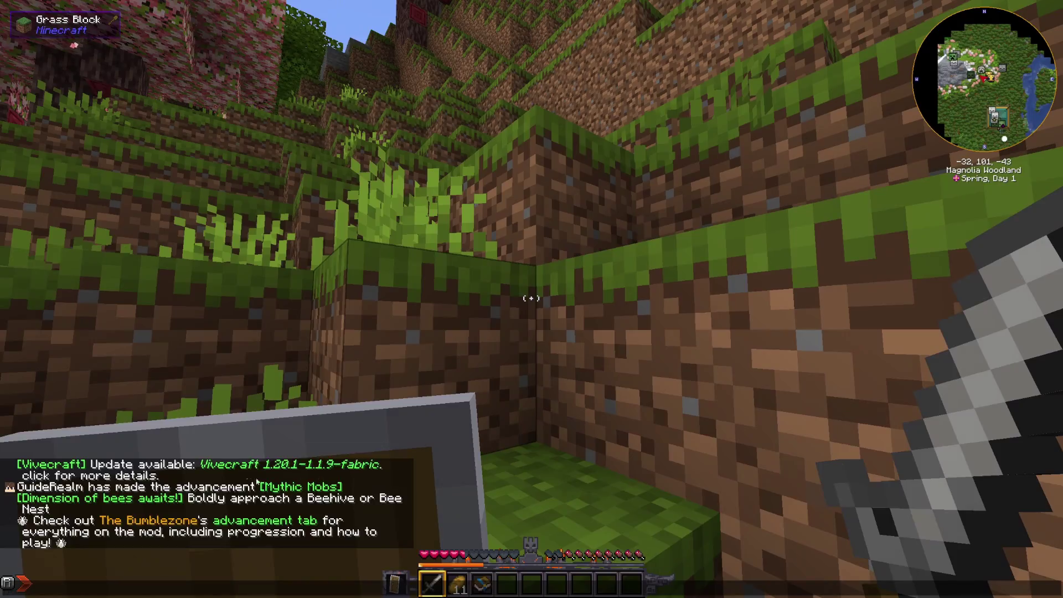
Explore the Magnolia Woodland by climbing the terraced grass hillside and walking on among the magnolia trees.
key("w")
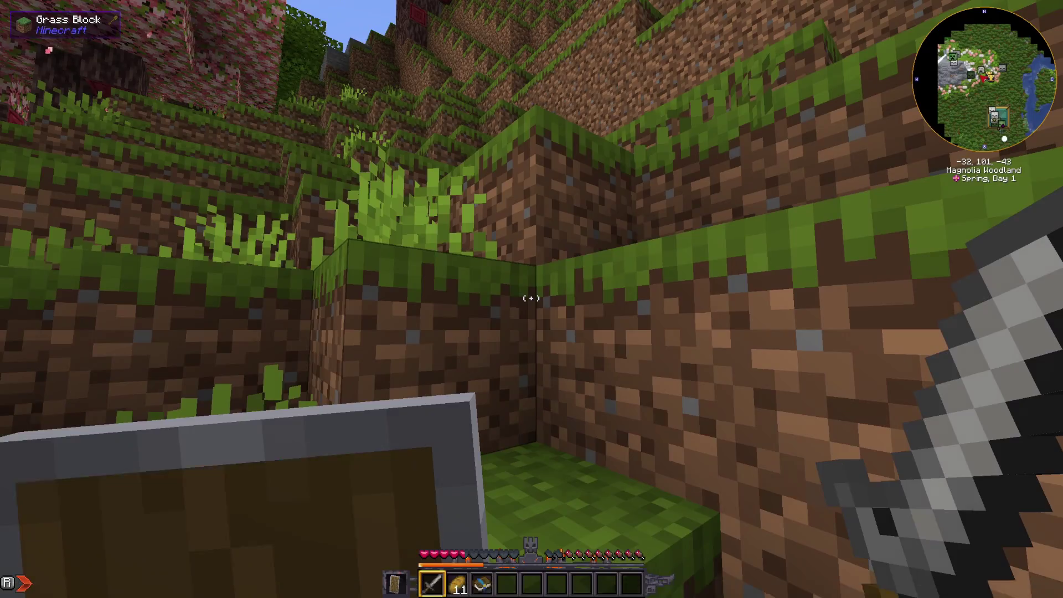
key("space")
key("w")
key("space")
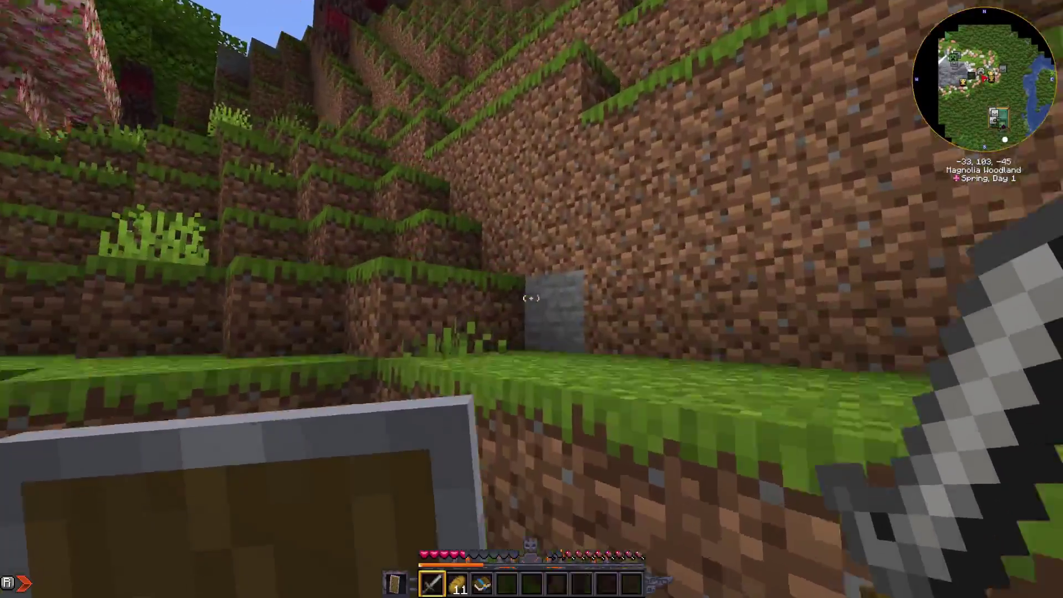
key("w")
key("space")
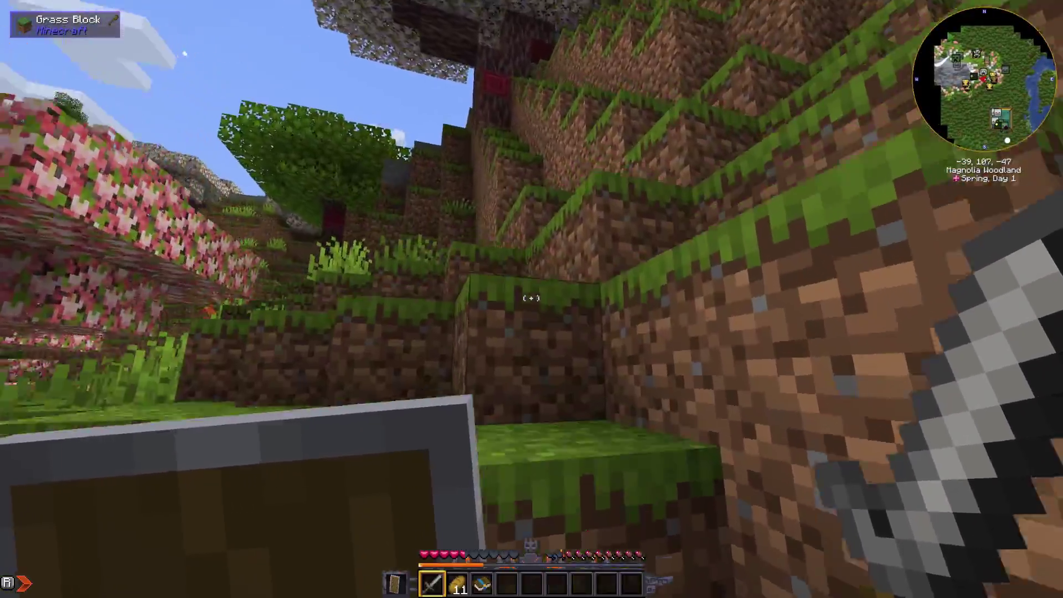
key("w")
key("space")
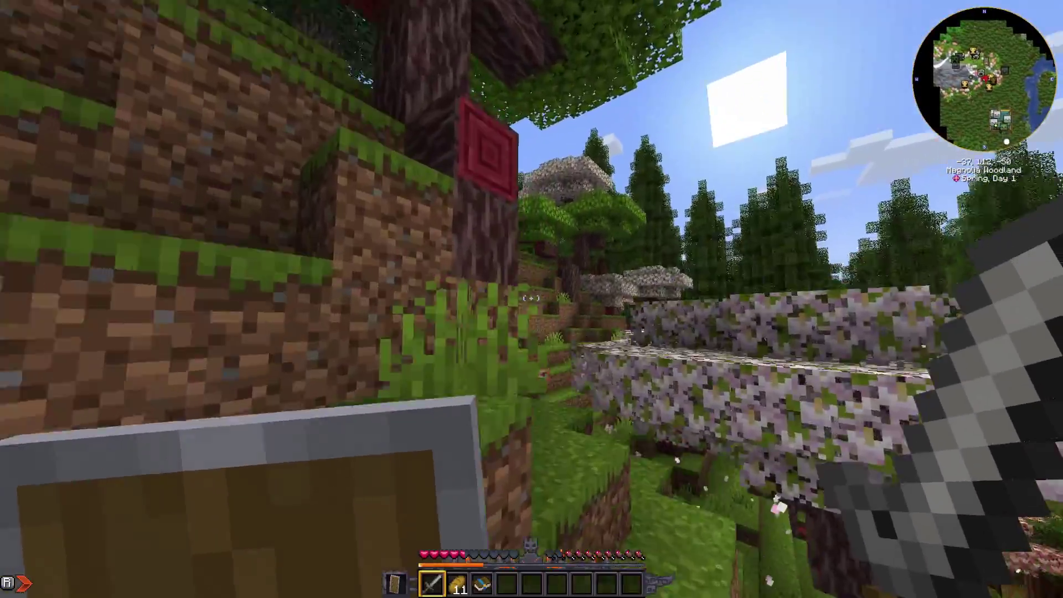
key("w")
key("space")
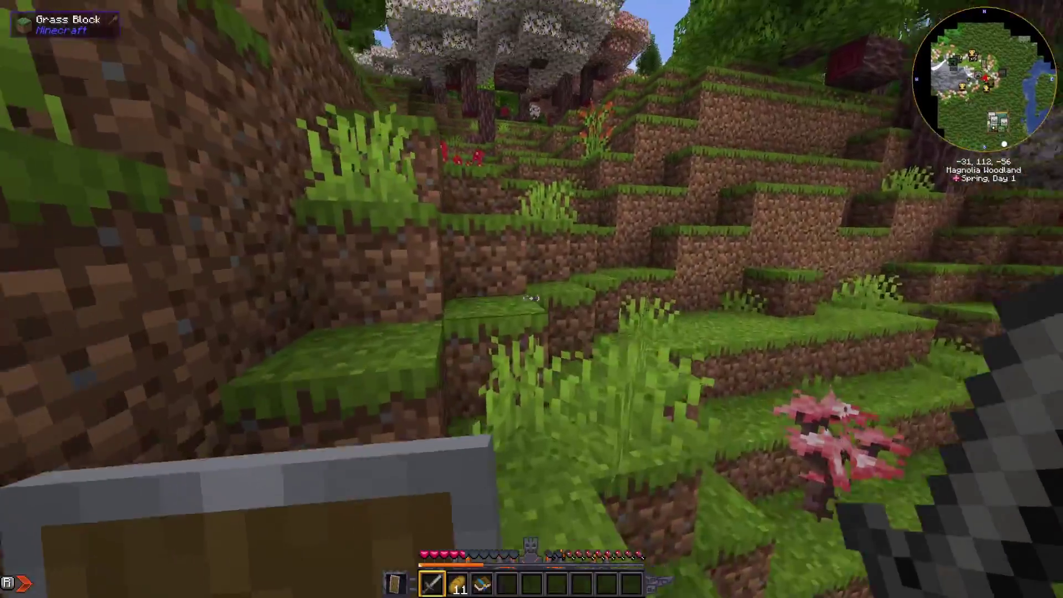
key("w")
key("space")
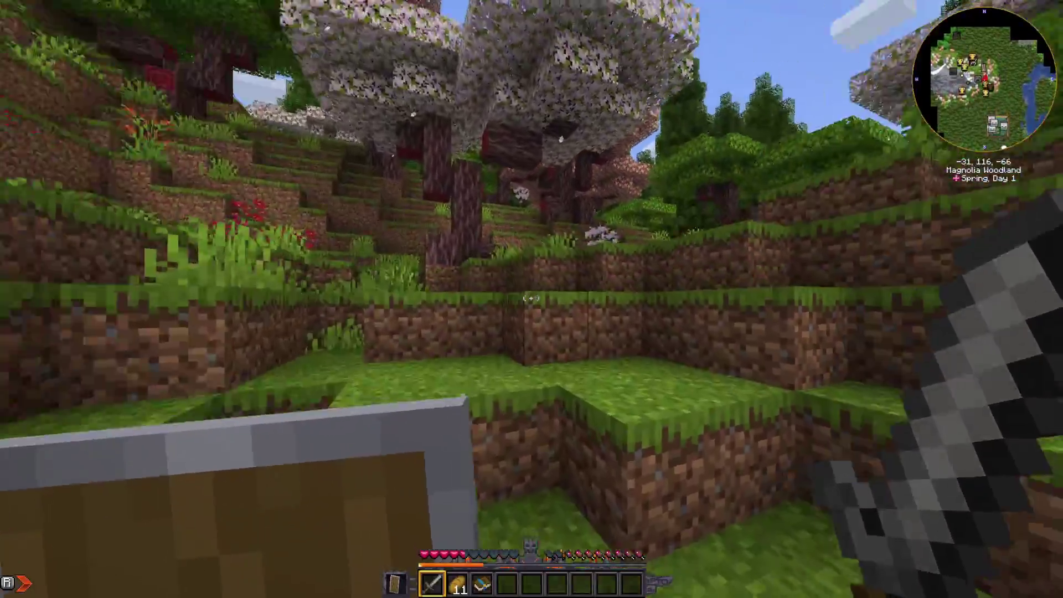
key("w")
key("space")
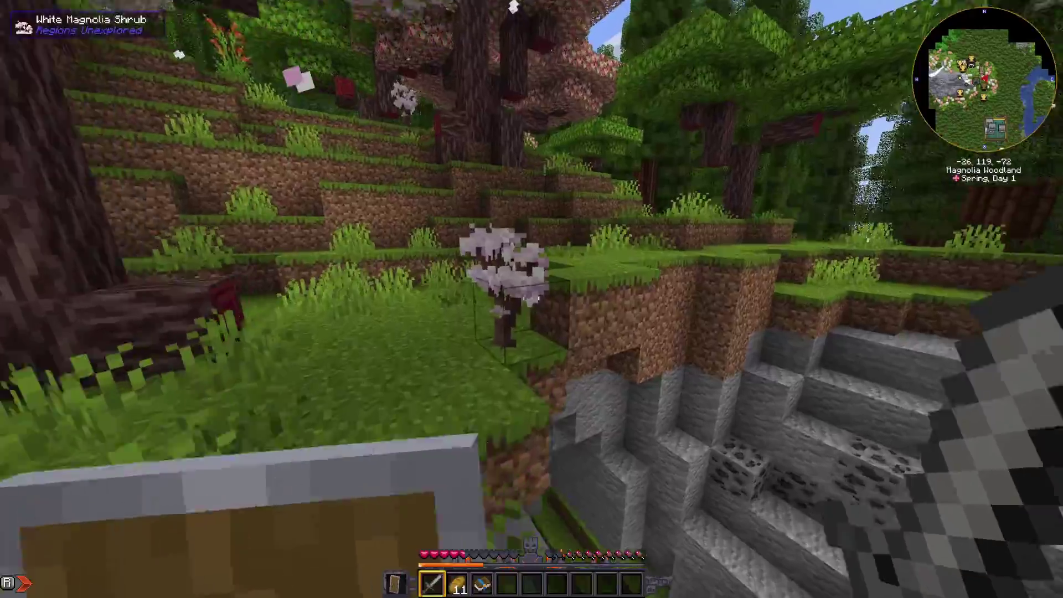
key("w")
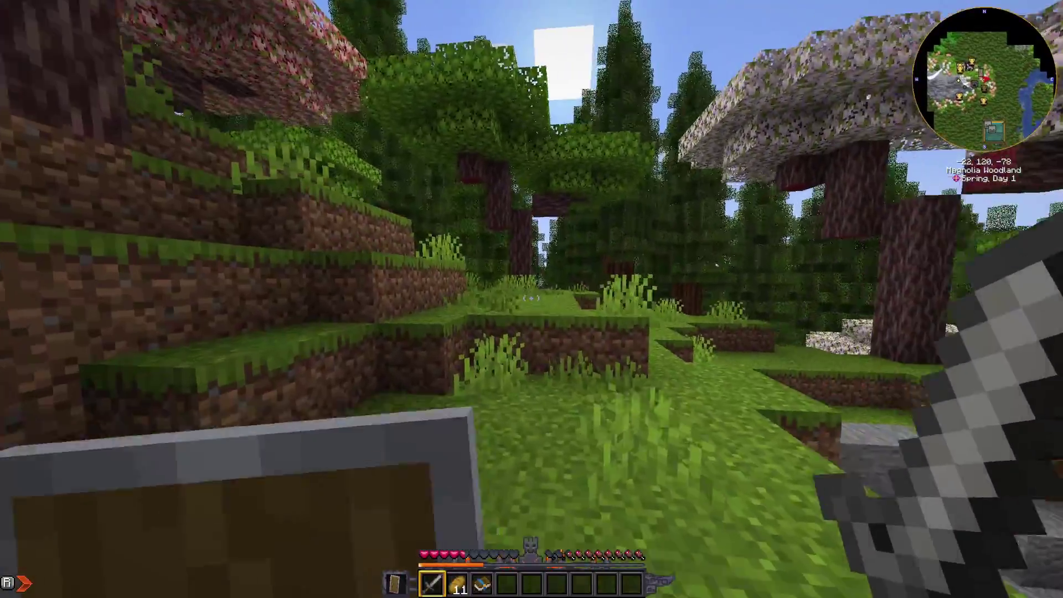
key("w")
key("w")
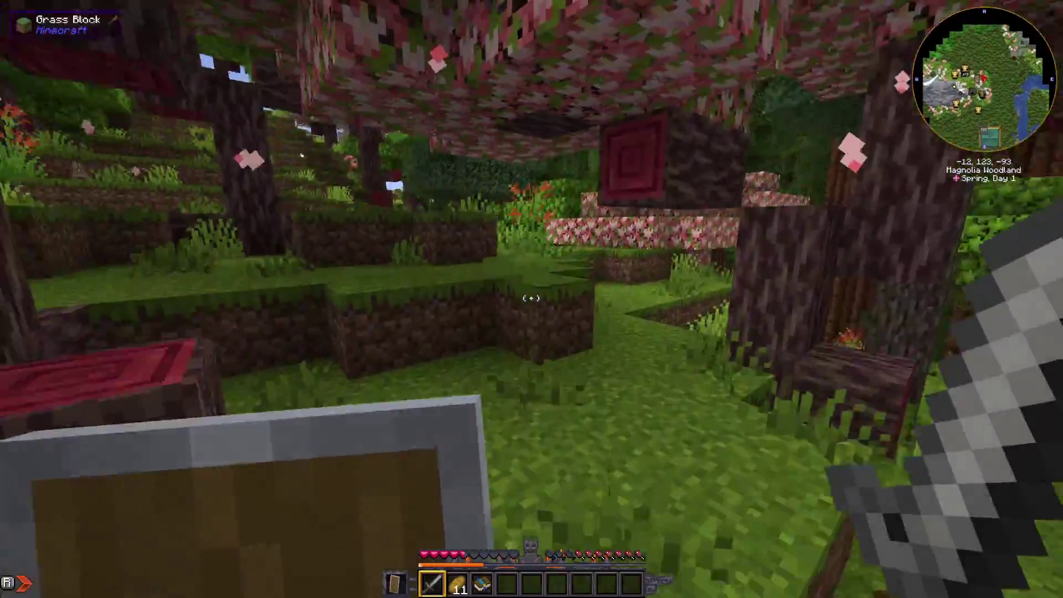
key("w")
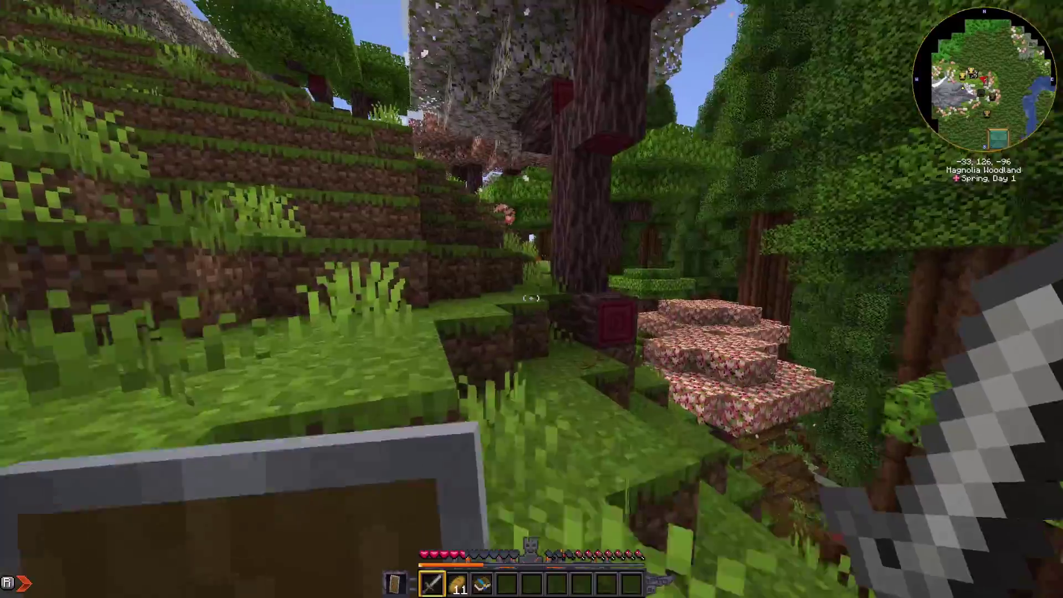
key("w")
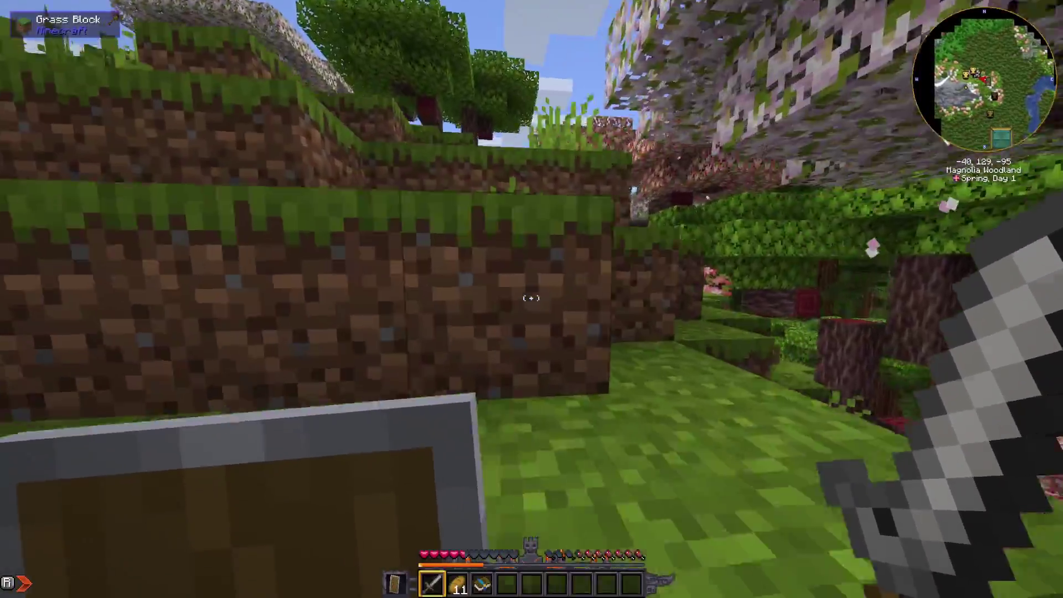